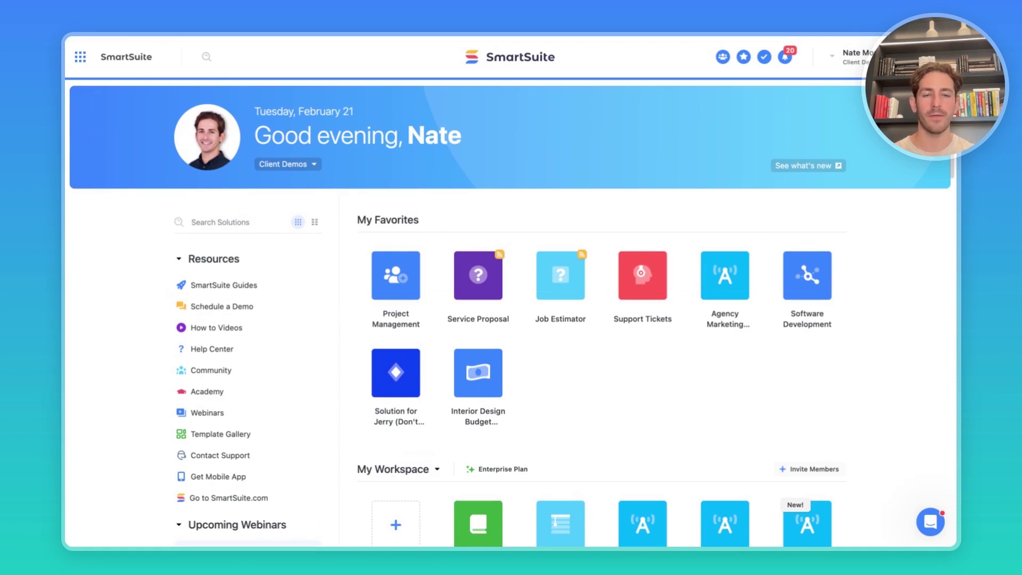
- Add a new solution from the SmartSuite Showcases templates to find Interior Design Budget Management
scroll(409, 407, down, 3)
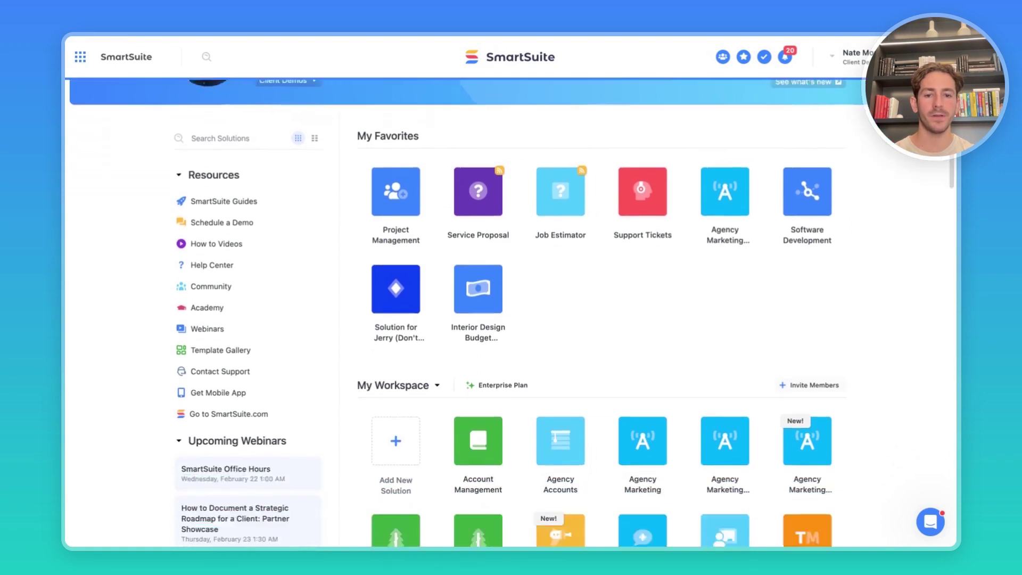
click(409, 407)
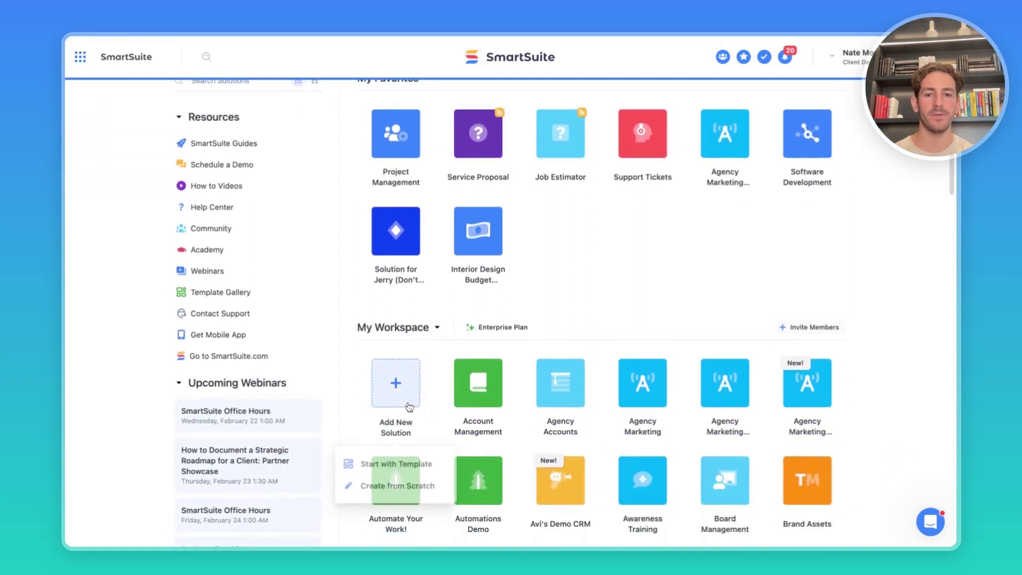
click(411, 463)
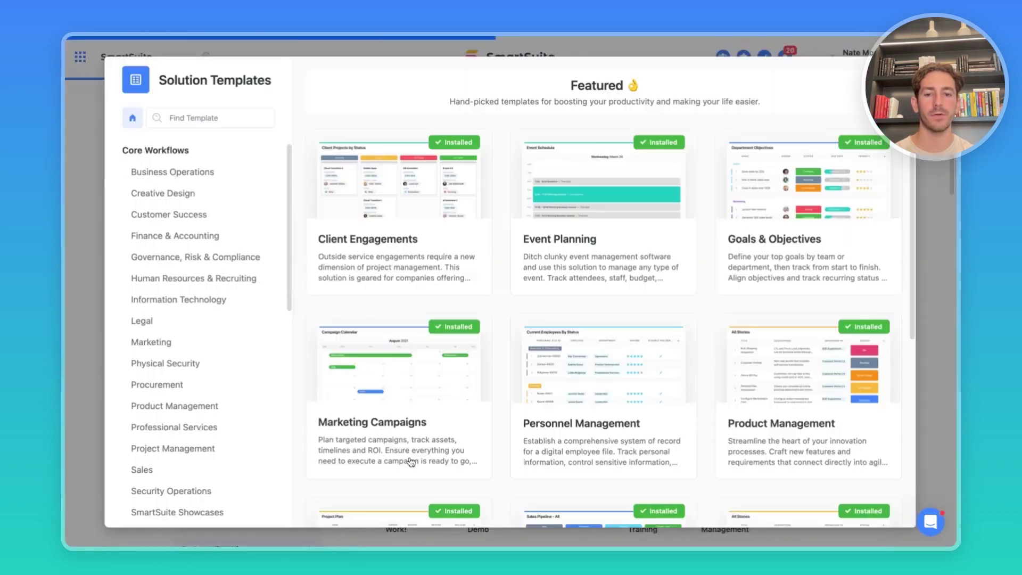
click(226, 512)
scroll(442, 329, down, 1)
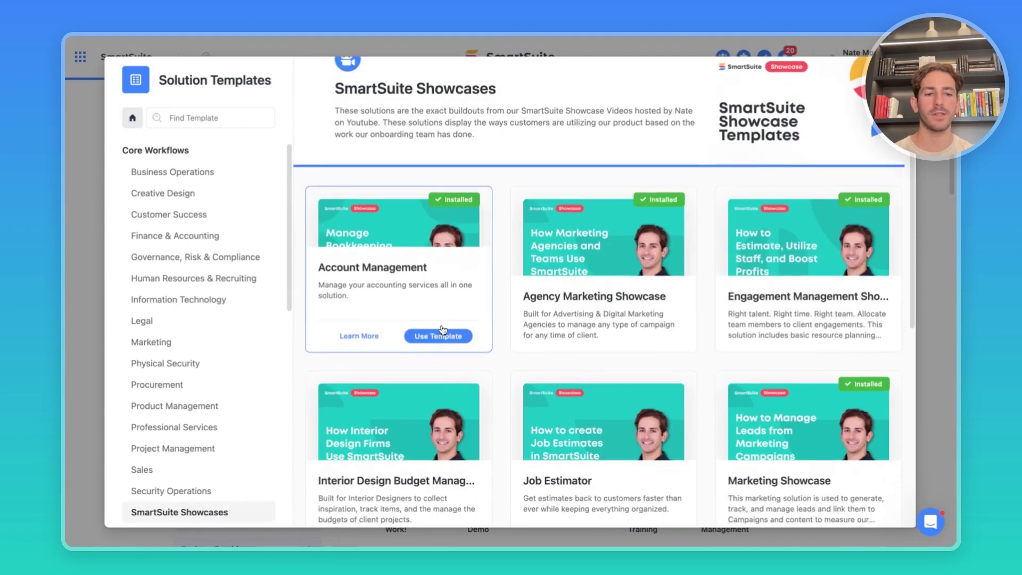
scroll(457, 178, down, 5)
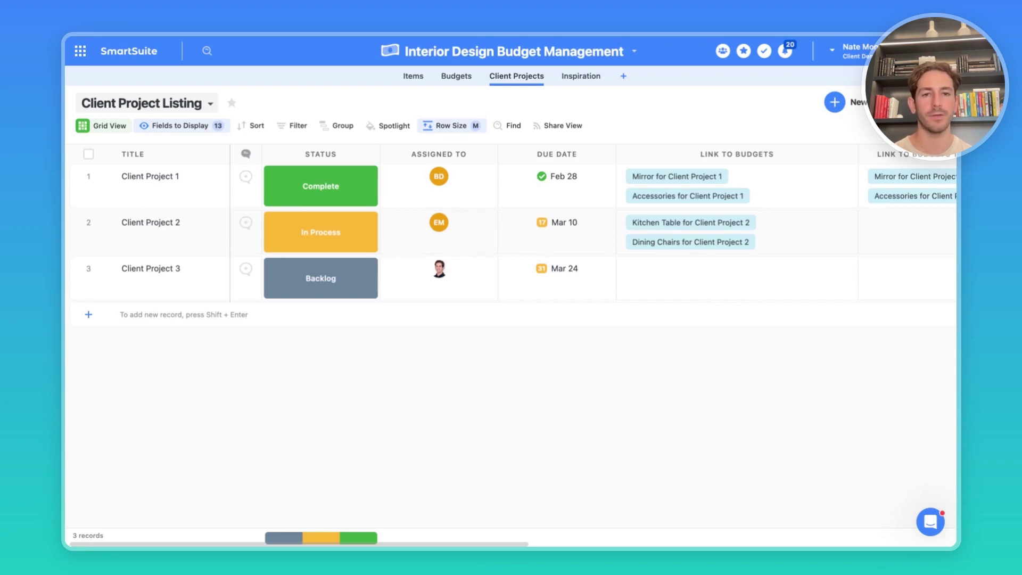
click(173, 106)
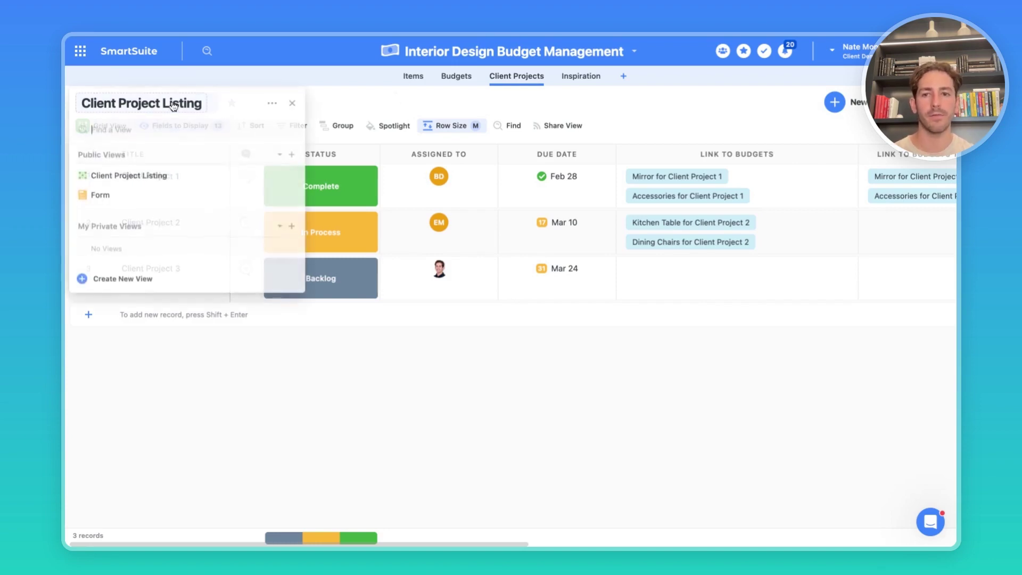
click(100, 194)
scroll(613, 346, down, 5)
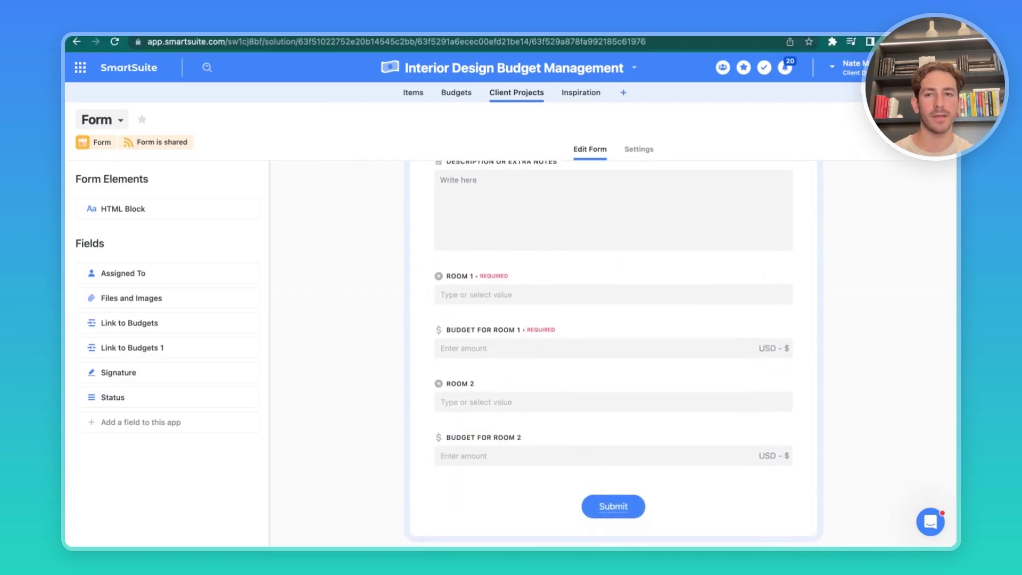
scroll(221, 252, down, 3)
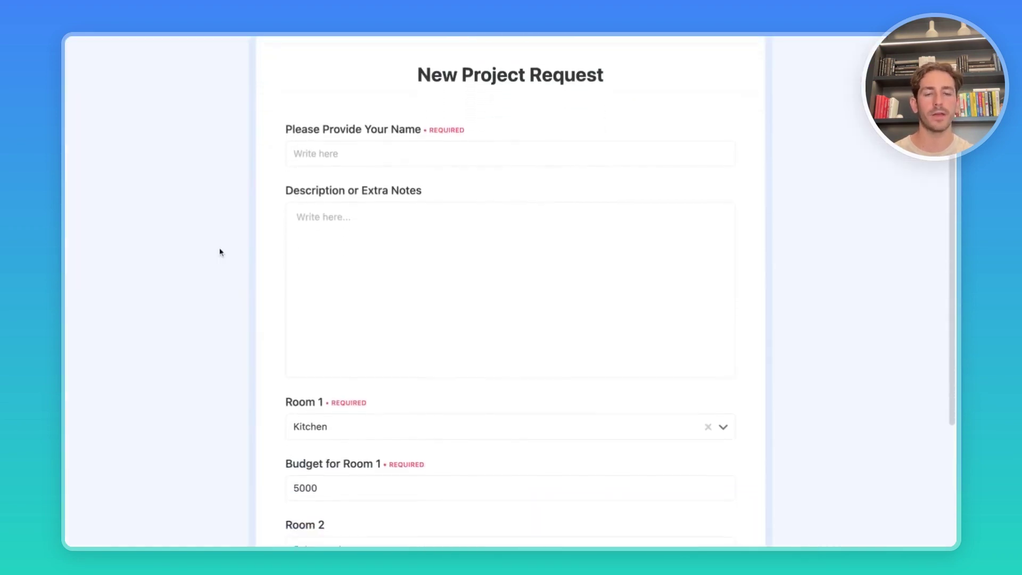
scroll(221, 252, up, 2)
scroll(510, 293, up, 1)
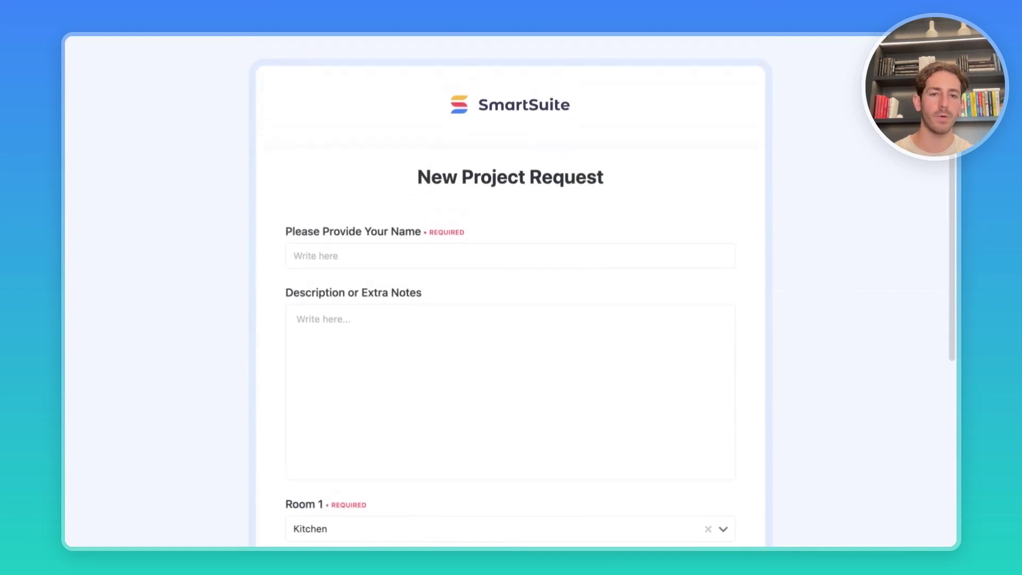
scroll(260, 242, down, 2)
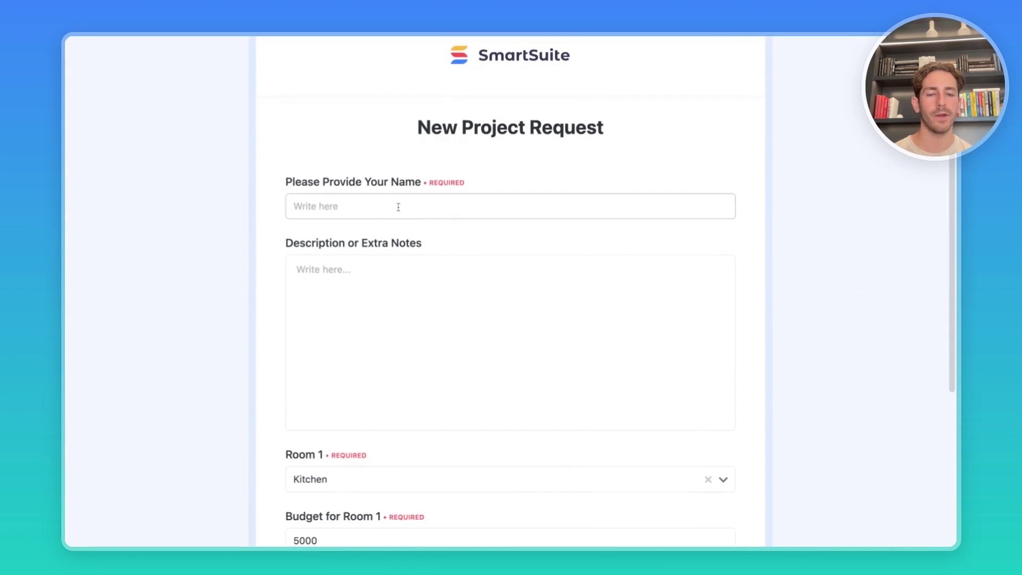
scroll(397, 208, down, 3)
scroll(398, 208, down, 5)
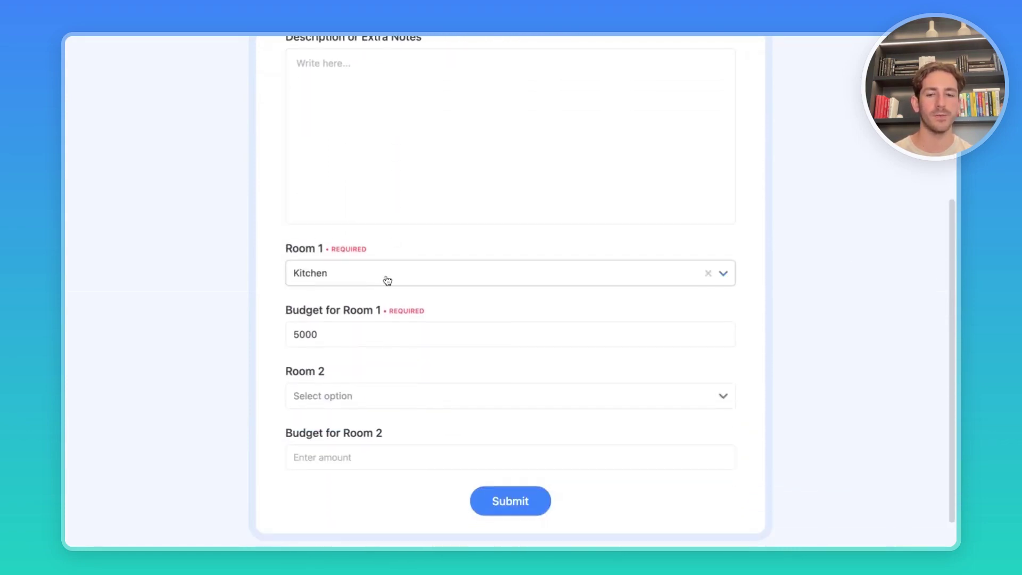
scroll(383, 335, up, 5)
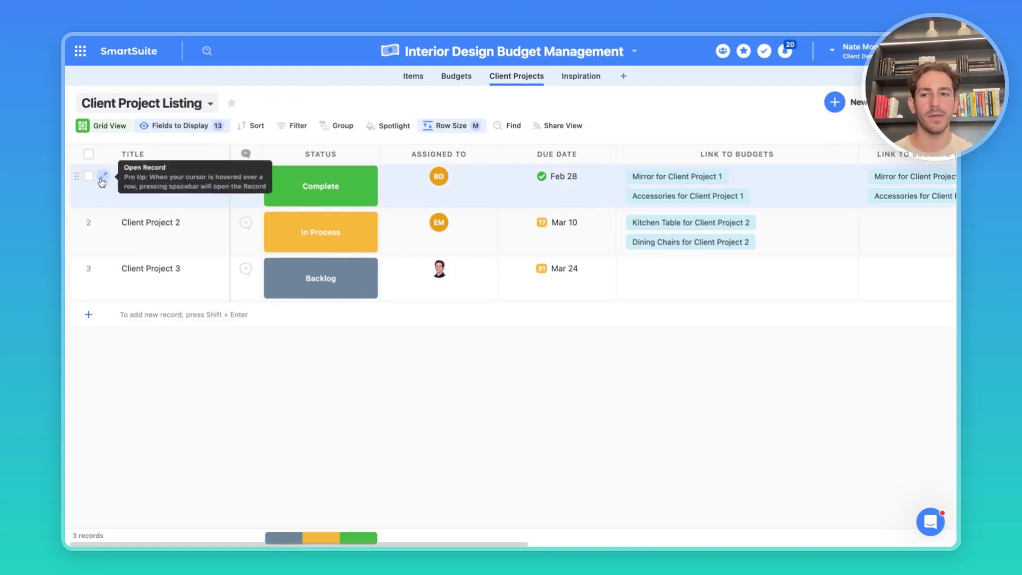
click(101, 177)
scroll(399, 239, down, 1)
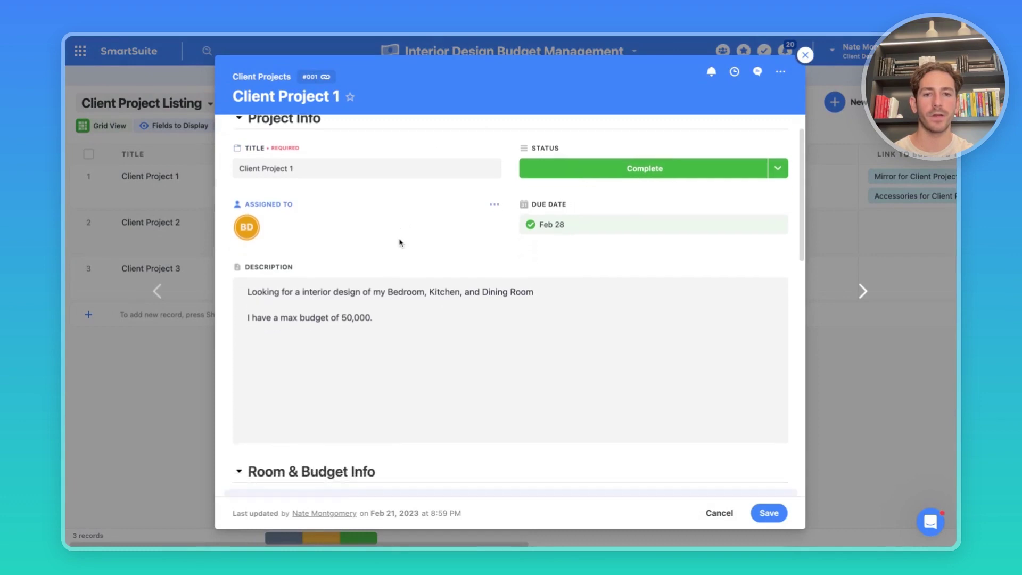
scroll(372, 229, up, 1)
scroll(405, 287, down, 1)
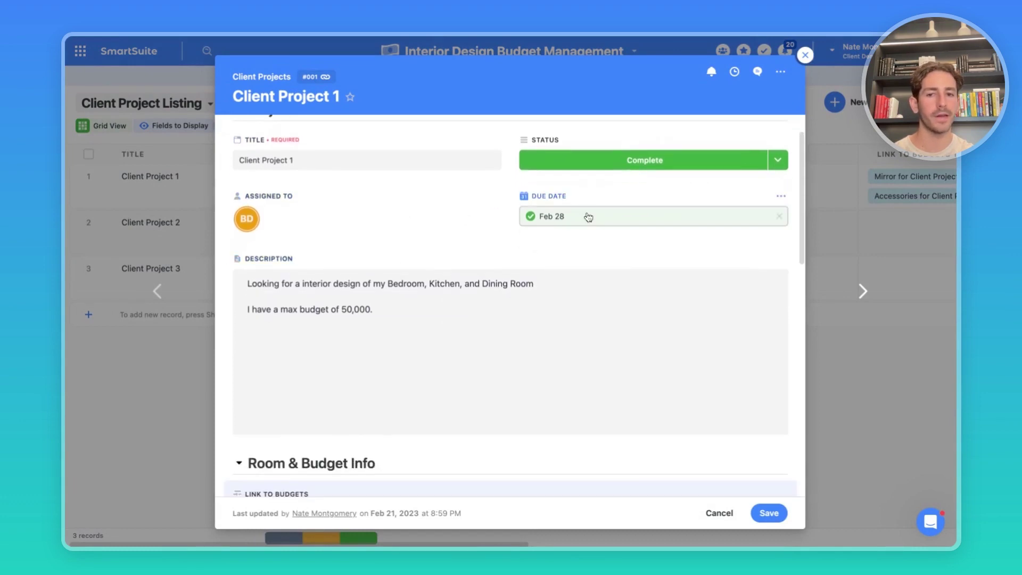
scroll(373, 219, down, 10)
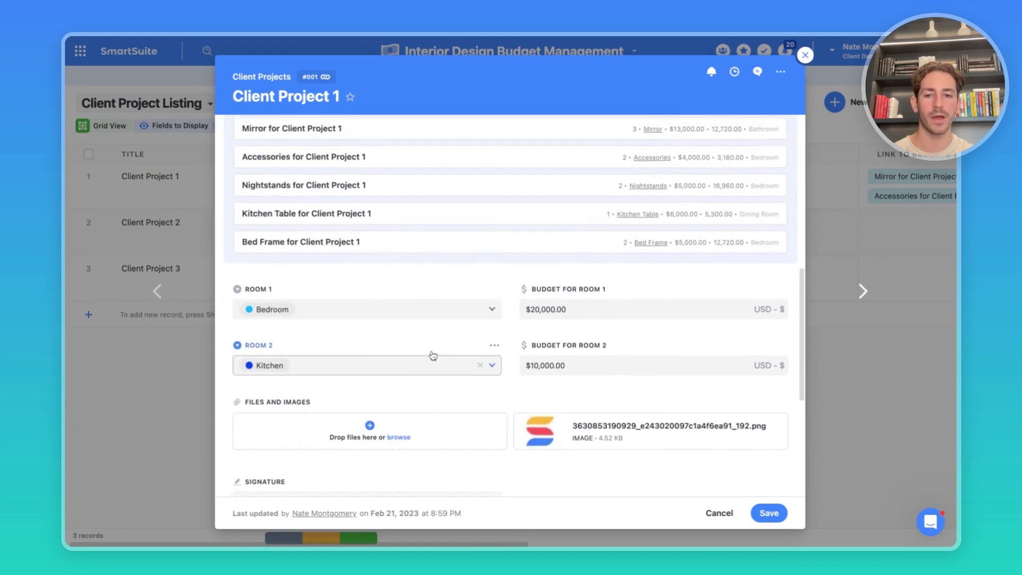
scroll(431, 355, up, 3)
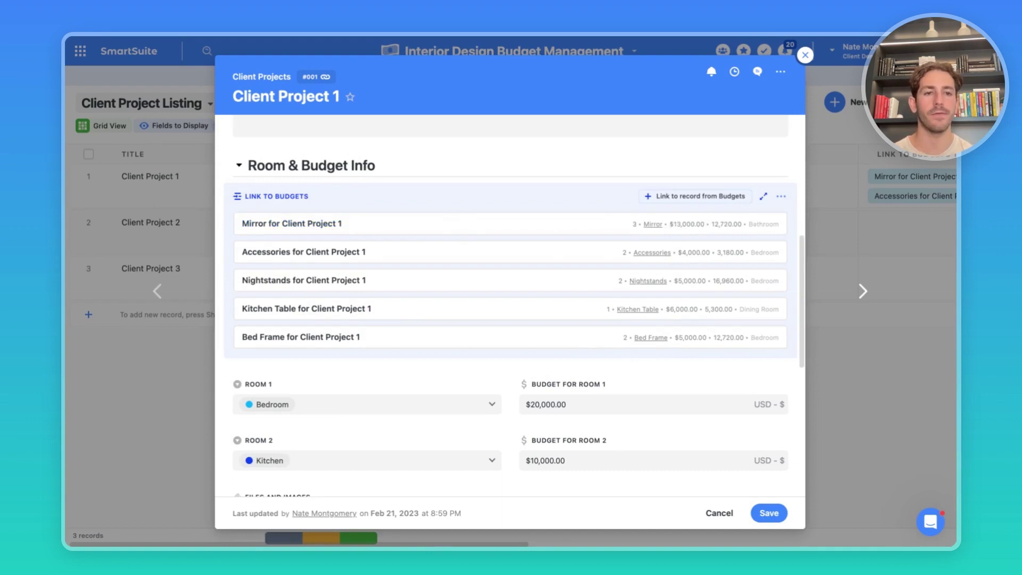
key(Escape)
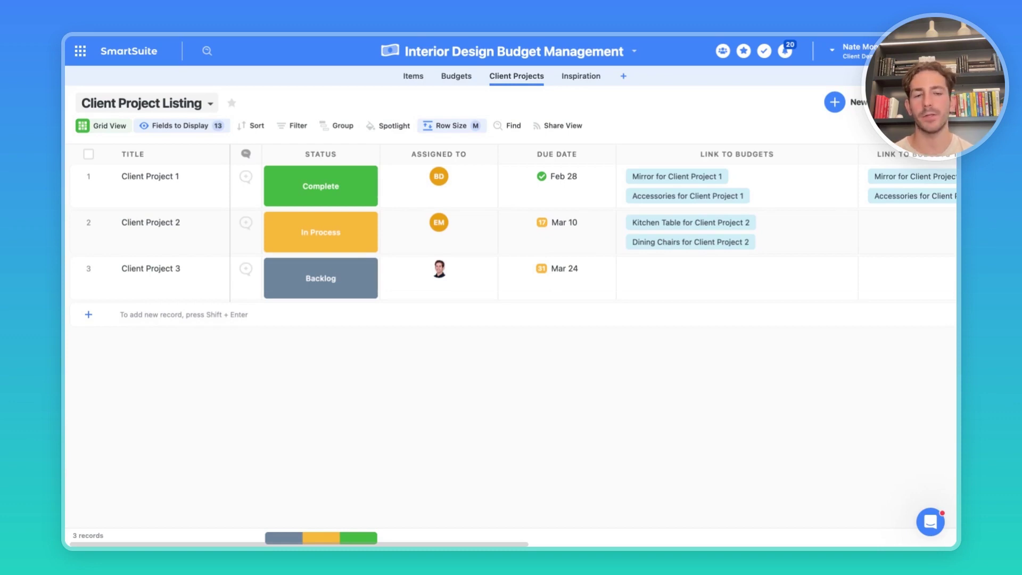
click(607, 155)
mouse_move(572, 388)
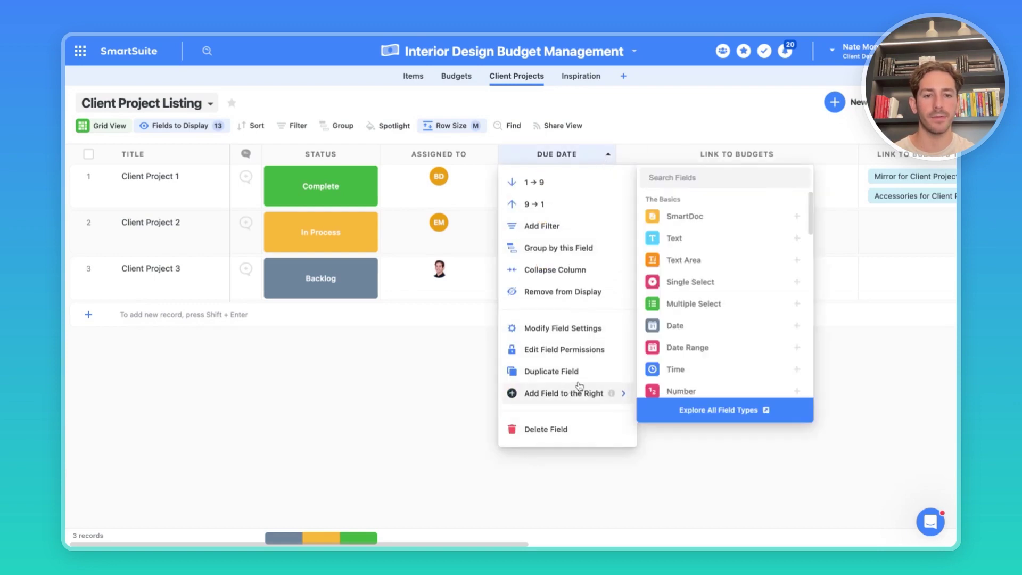
scroll(737, 322, down, 6)
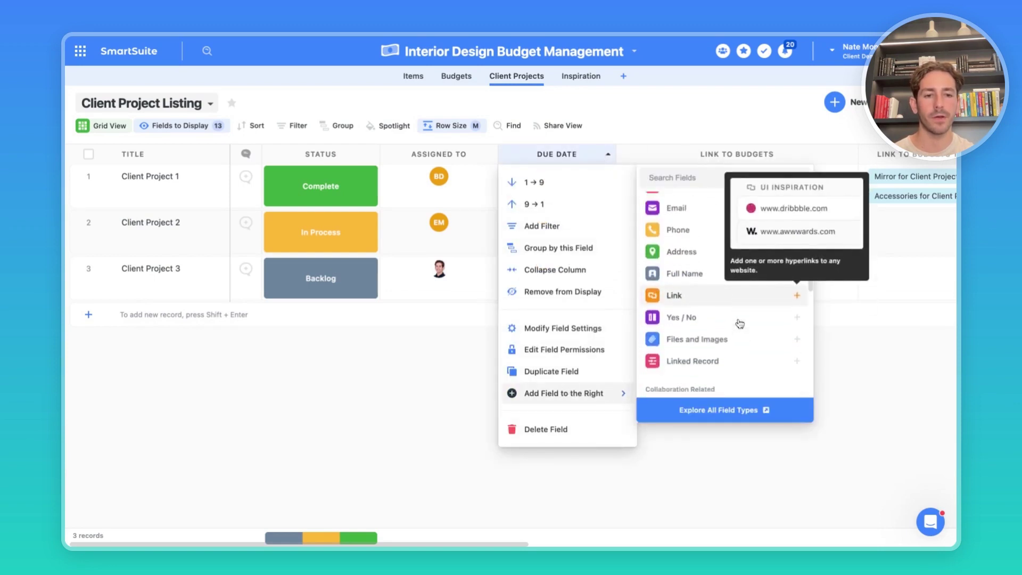
click(692, 361)
click(701, 352)
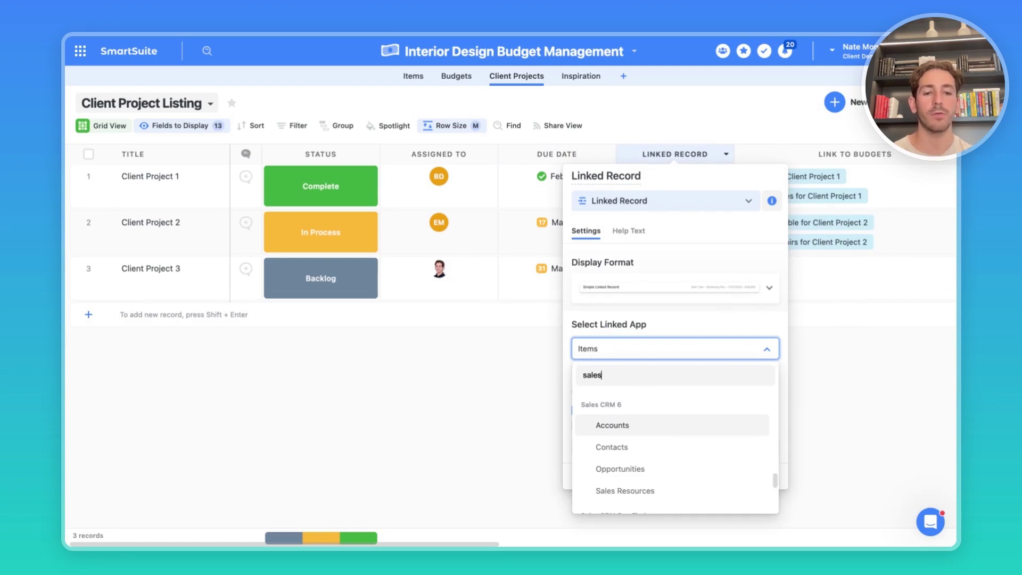
click(880, 397)
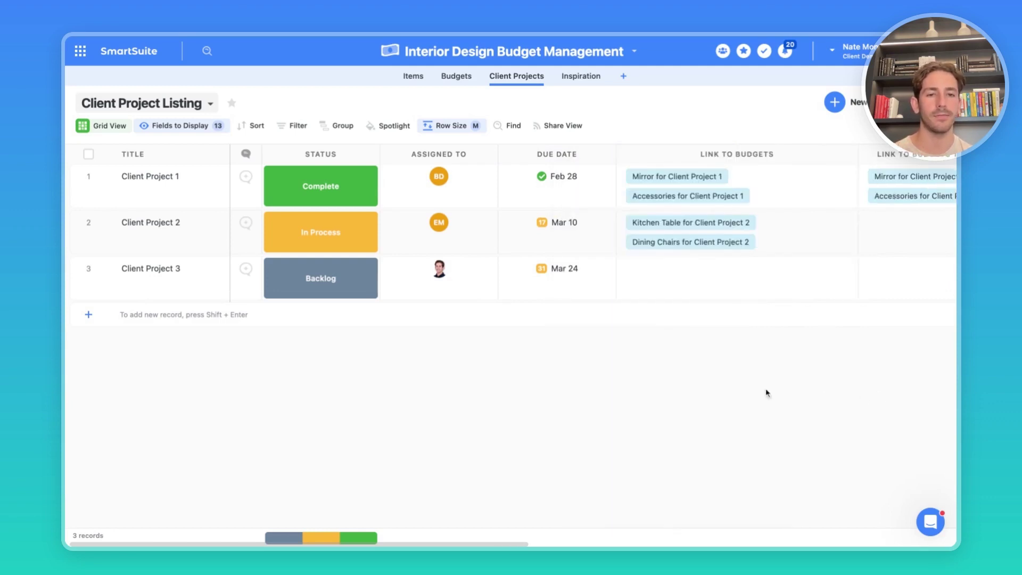
- In the Items table, open the Accent Chair record from the Living Room group
click(422, 78)
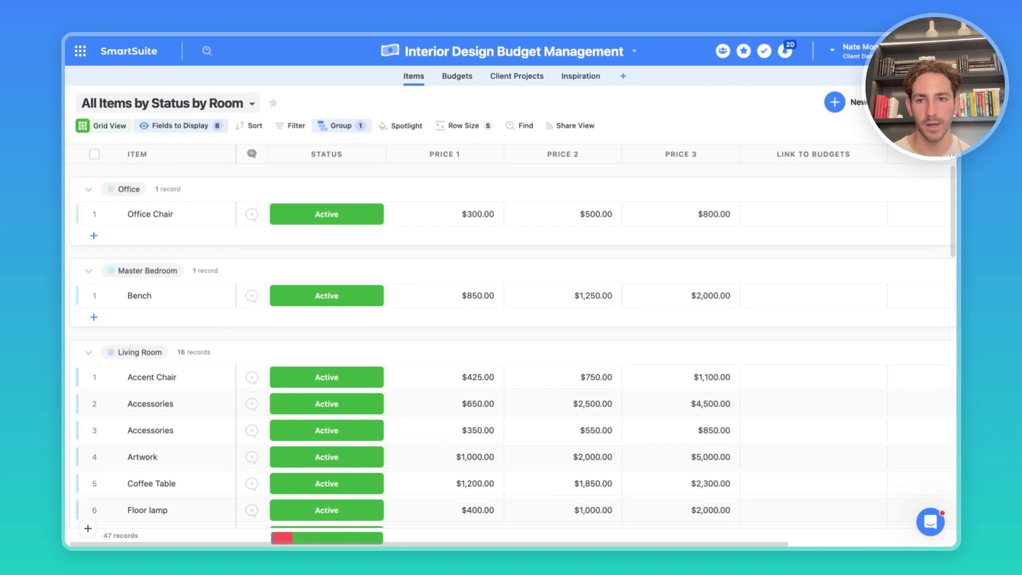
scroll(257, 222, down, 1)
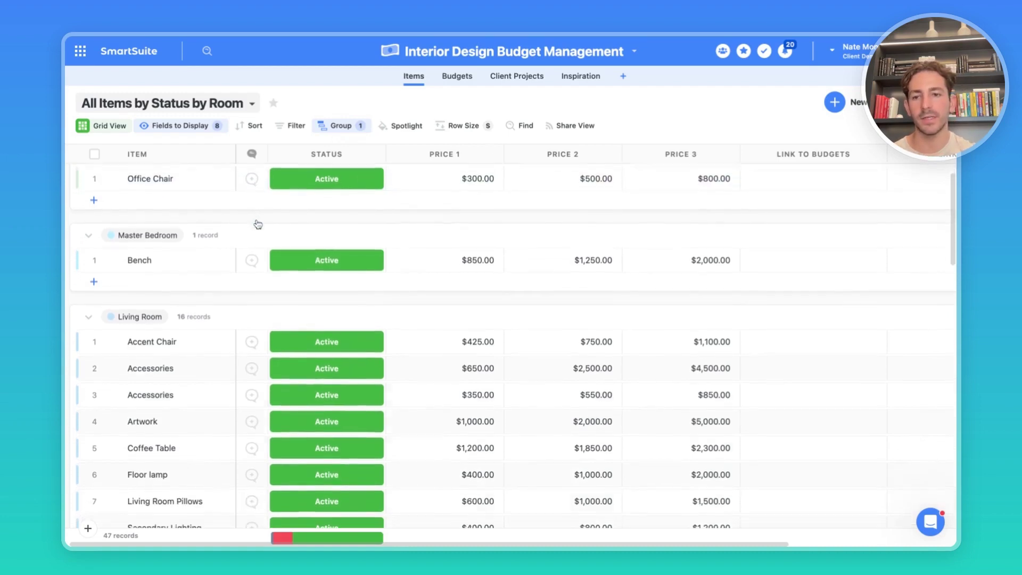
scroll(194, 223, up, 1)
scroll(194, 230, down, 5)
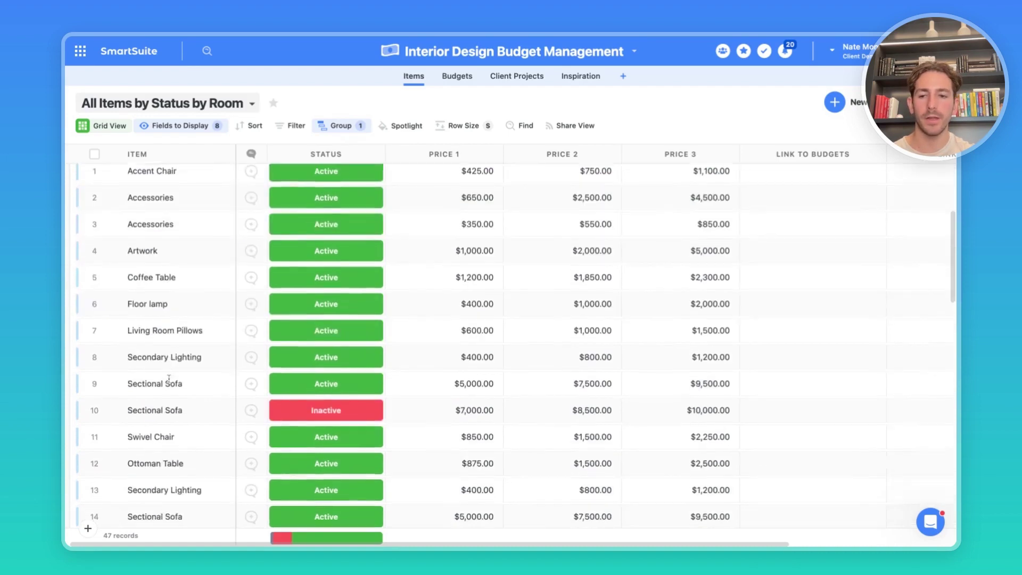
scroll(169, 378, down, 15)
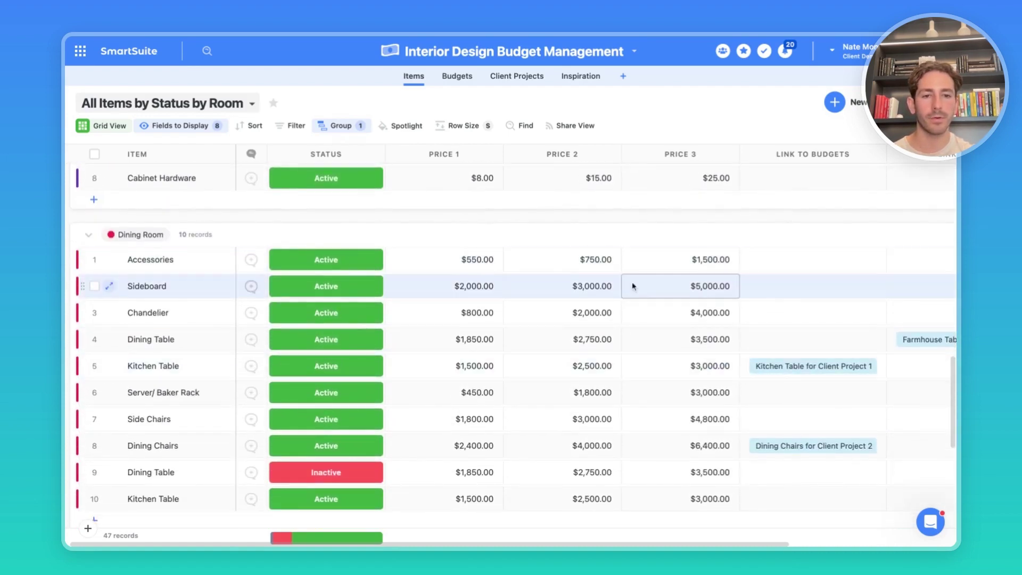
scroll(533, 301, up, 4)
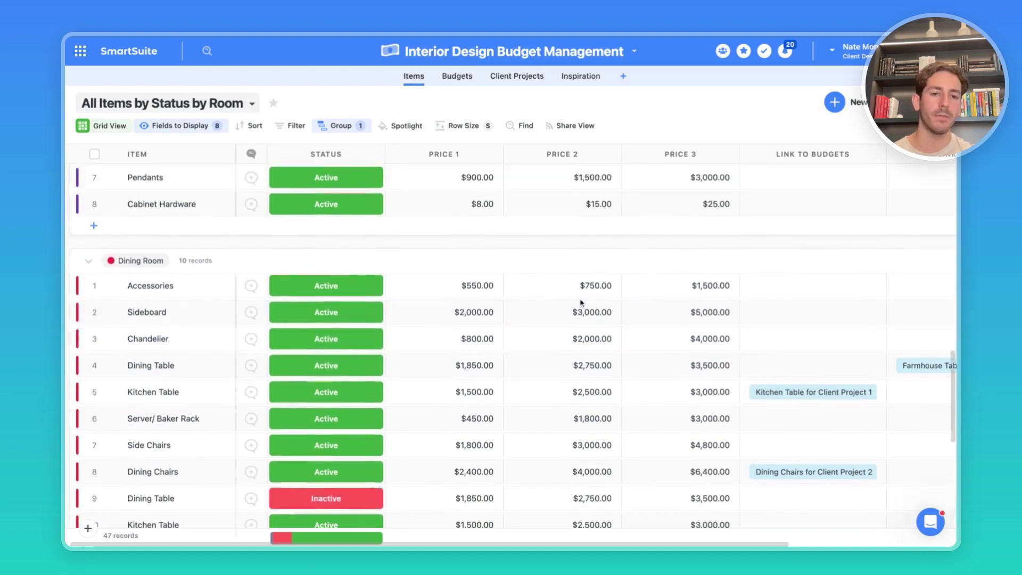
scroll(676, 298, up, 15)
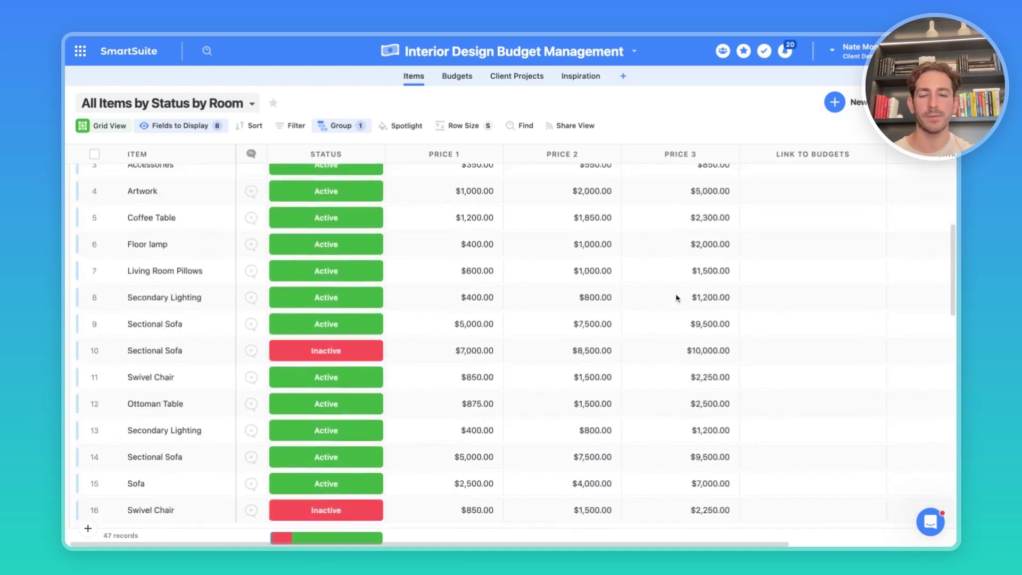
click(107, 381)
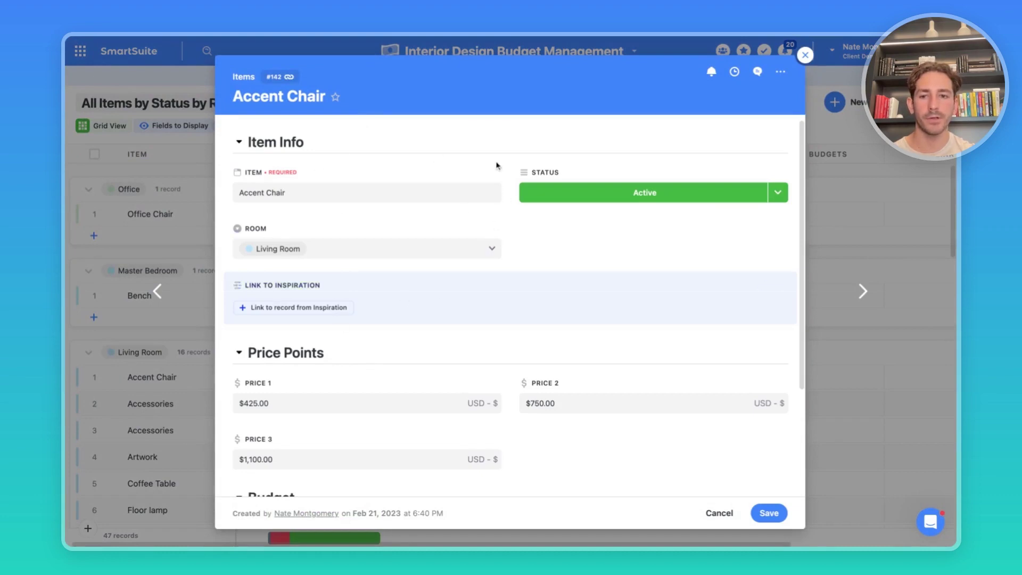
- Review the Accent Chair's prices and Budget section, then close the record
scroll(449, 315, down, 3)
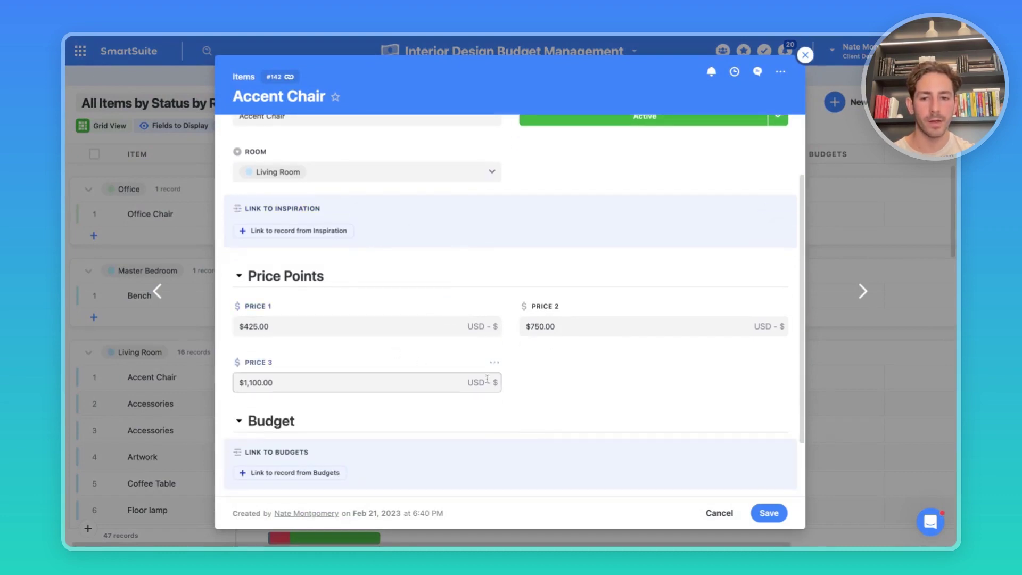
scroll(426, 373, down, 3)
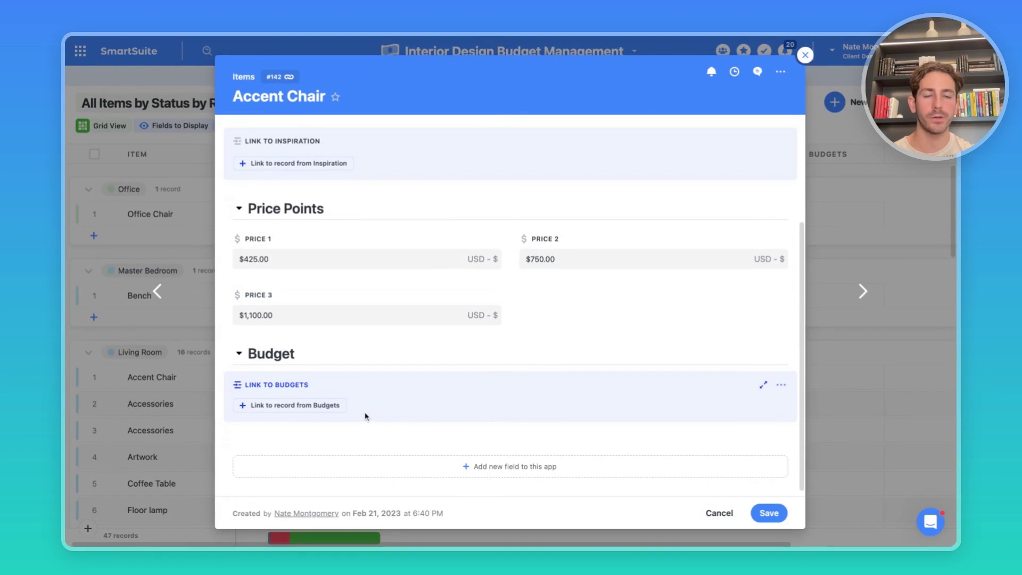
click(222, 429)
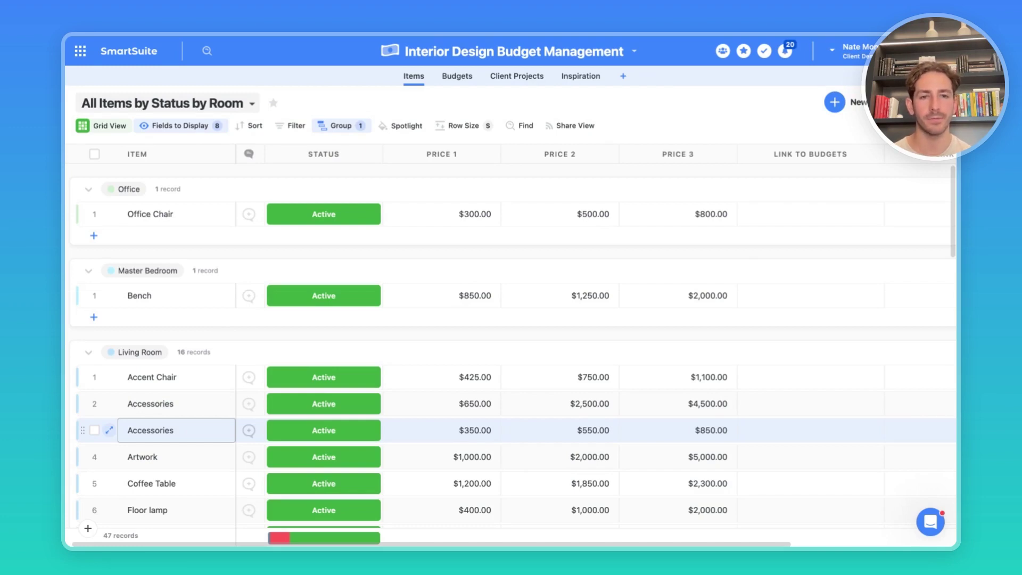
- Show the Inspiration Items List with the $1,539.00 Winston Dining Table
click(581, 78)
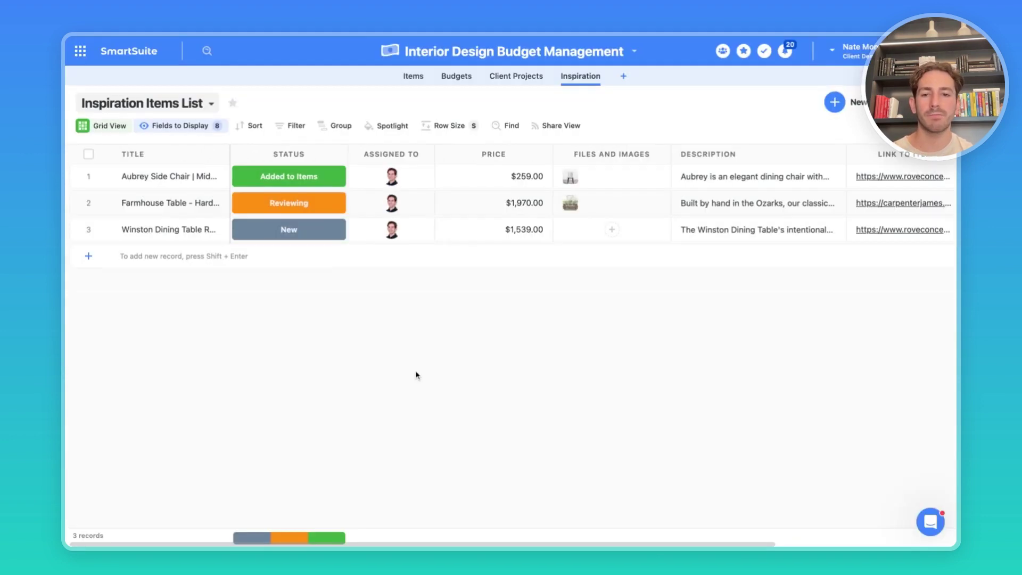
- Open the Winston Dining Table's Link To Item web page, then go to the Budgets grid
click(212, 238)
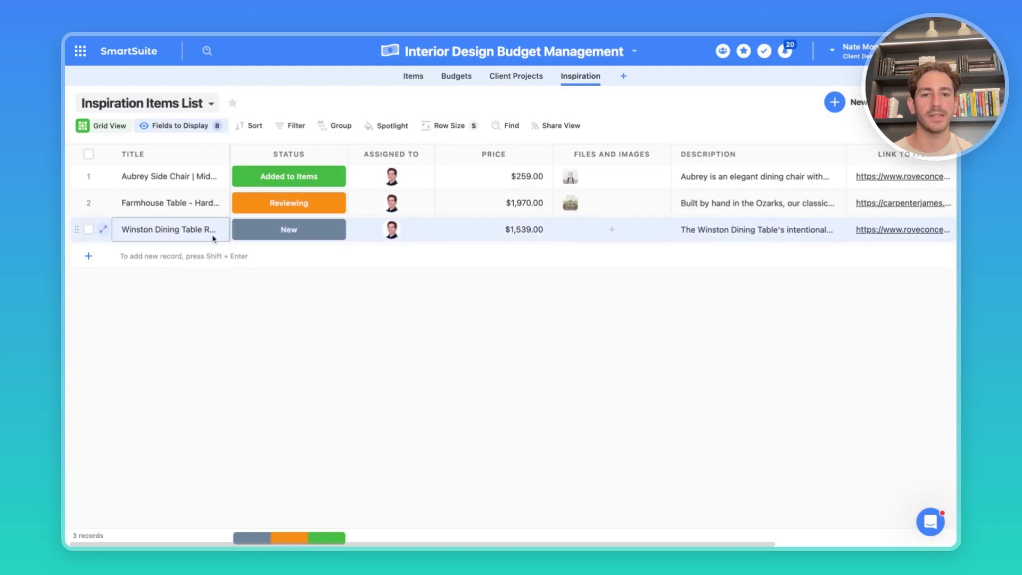
scroll(633, 232, right, 3)
click(635, 233)
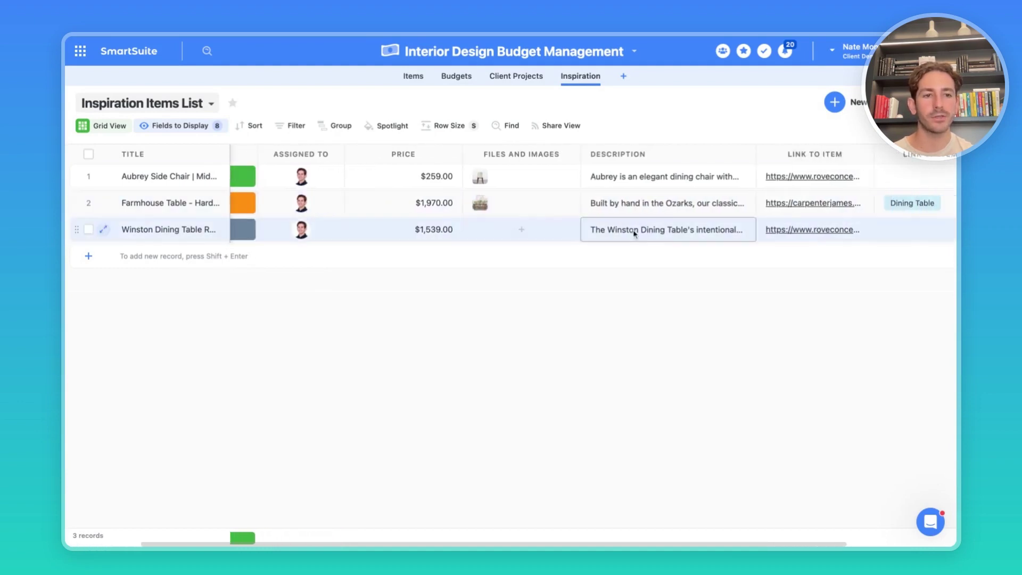
scroll(634, 233, right, 3)
click(703, 230)
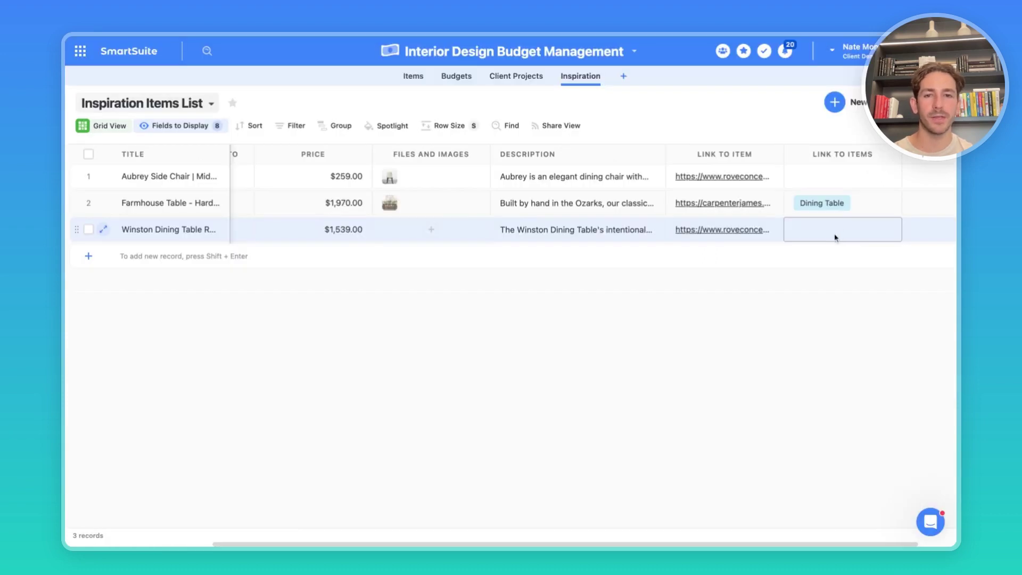
click(413, 78)
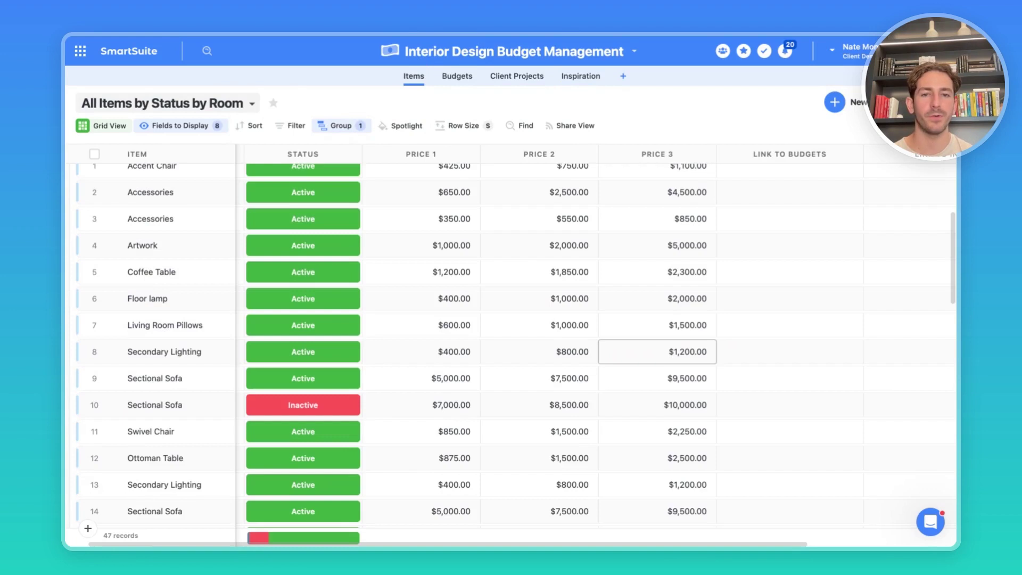
click(462, 81)
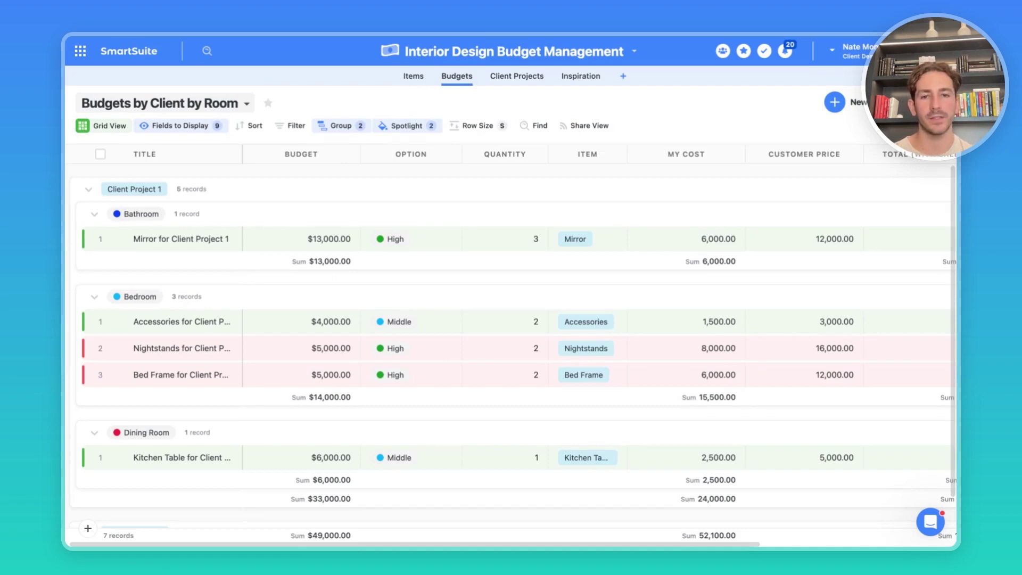
click(235, 112)
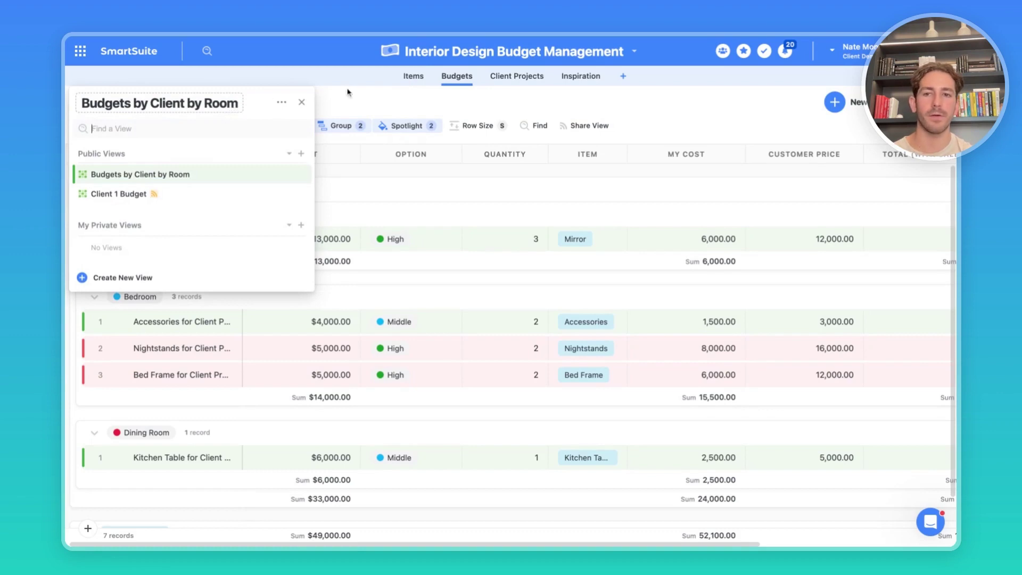
click(344, 127)
click(538, 262)
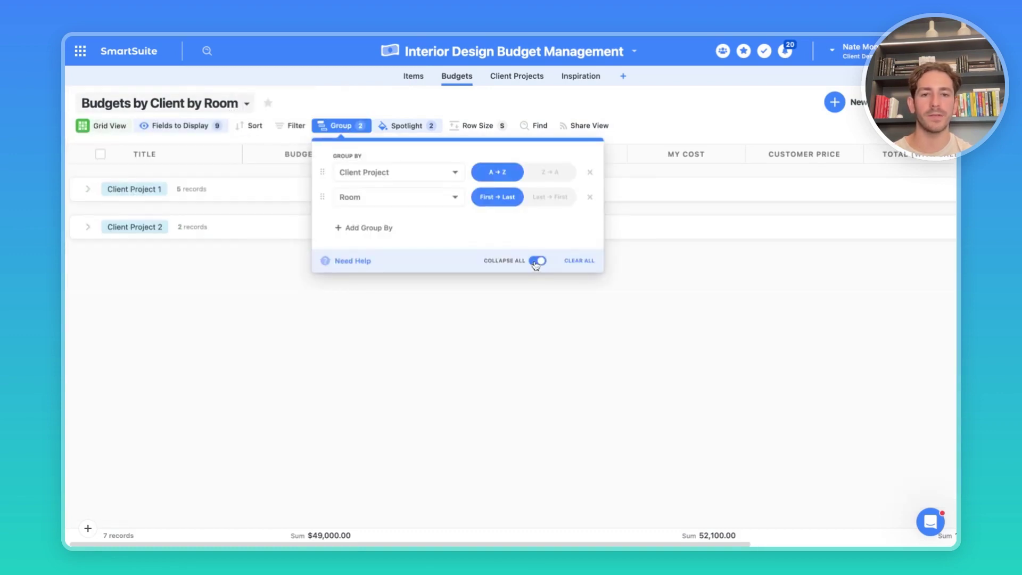
click(659, 140)
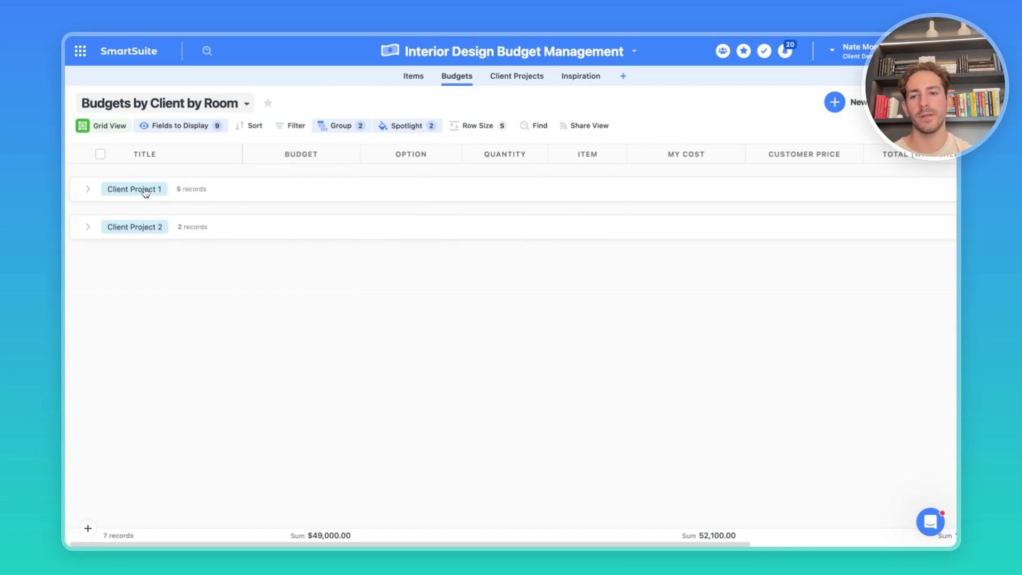
click(89, 192)
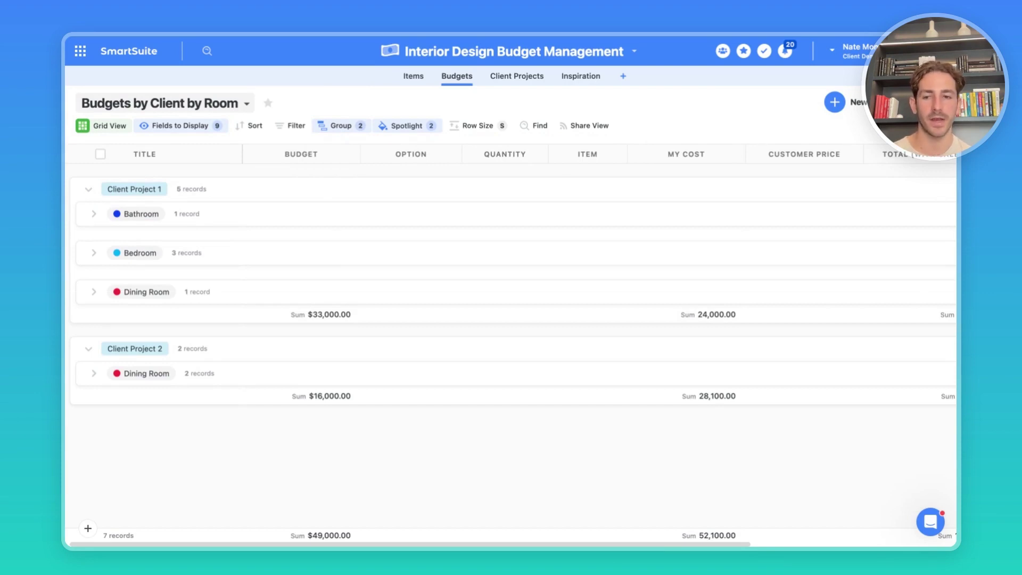
click(94, 253)
click(94, 433)
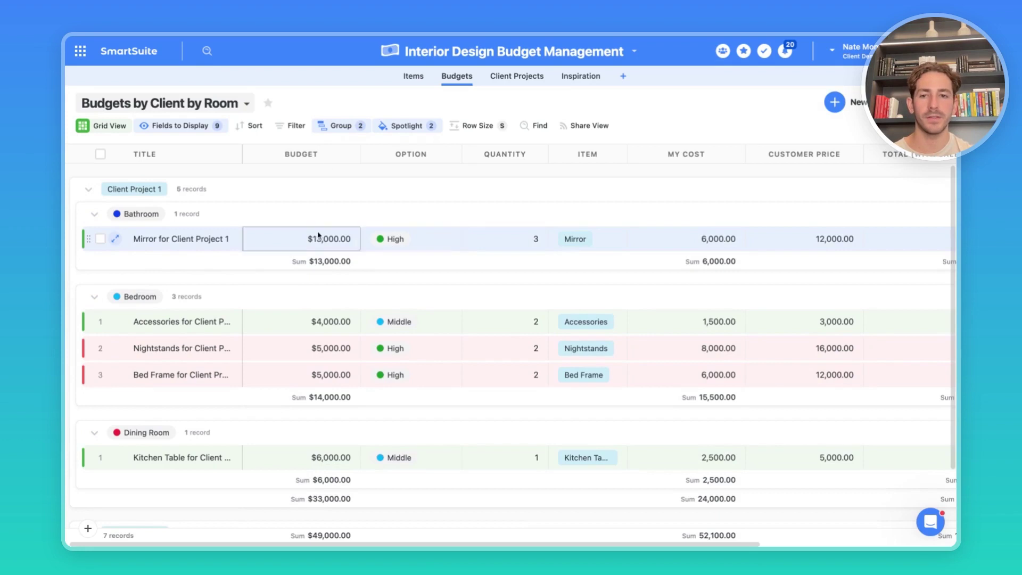
double_click(421, 238)
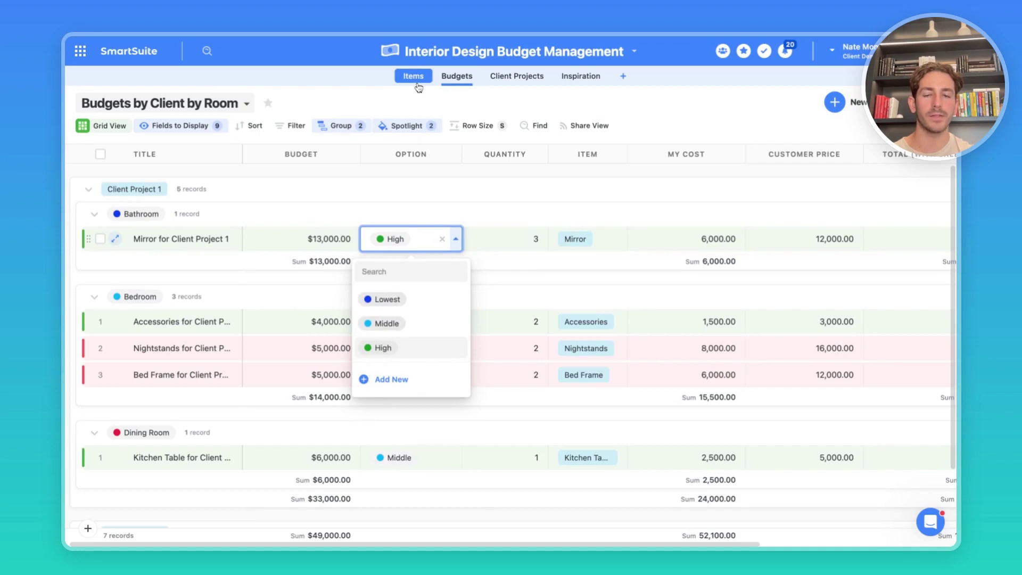
click(508, 156)
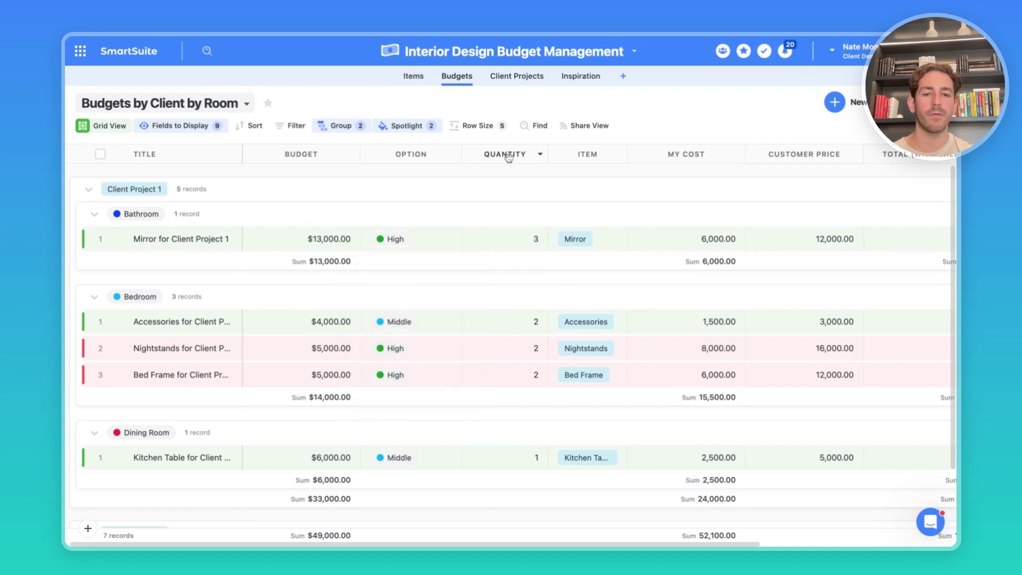
scroll(568, 199, right, 2)
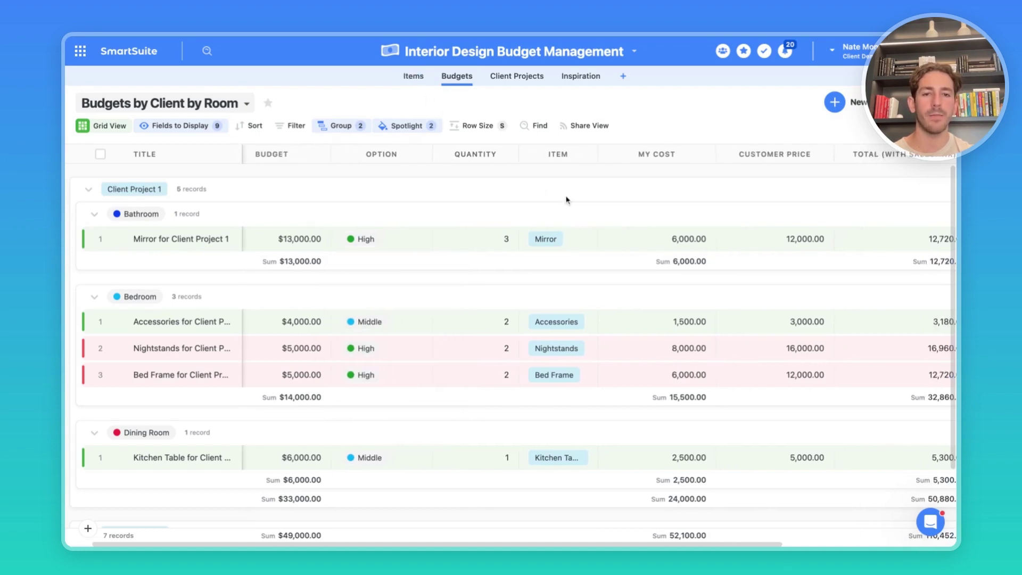
scroll(639, 156, right, 3)
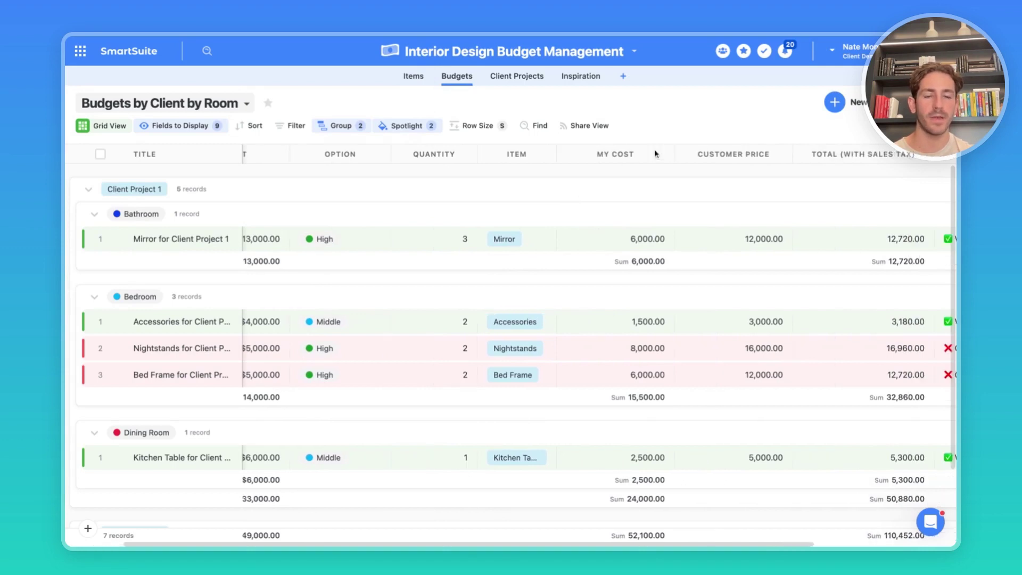
scroll(639, 156, right, 1)
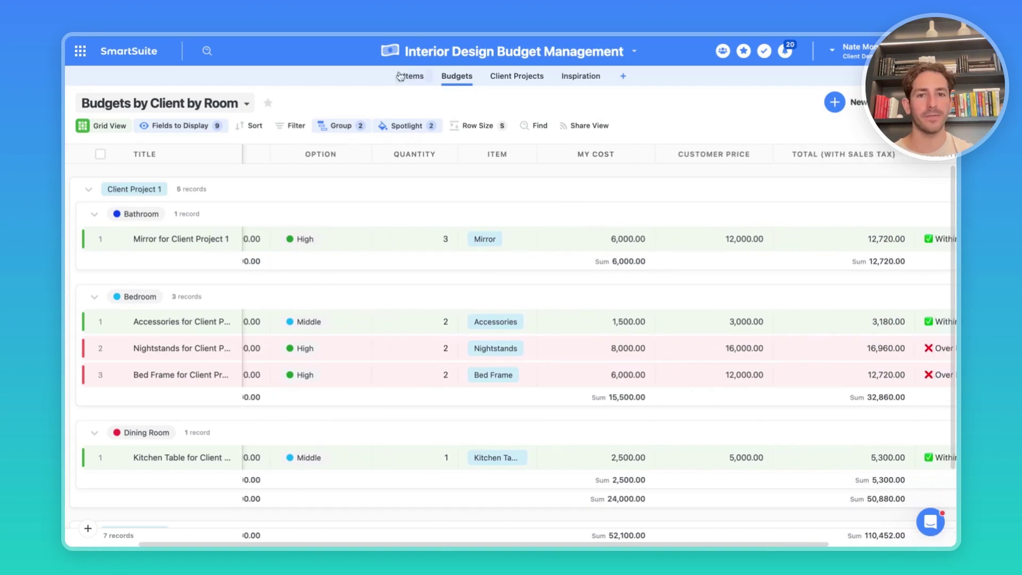
scroll(661, 155, right, 4)
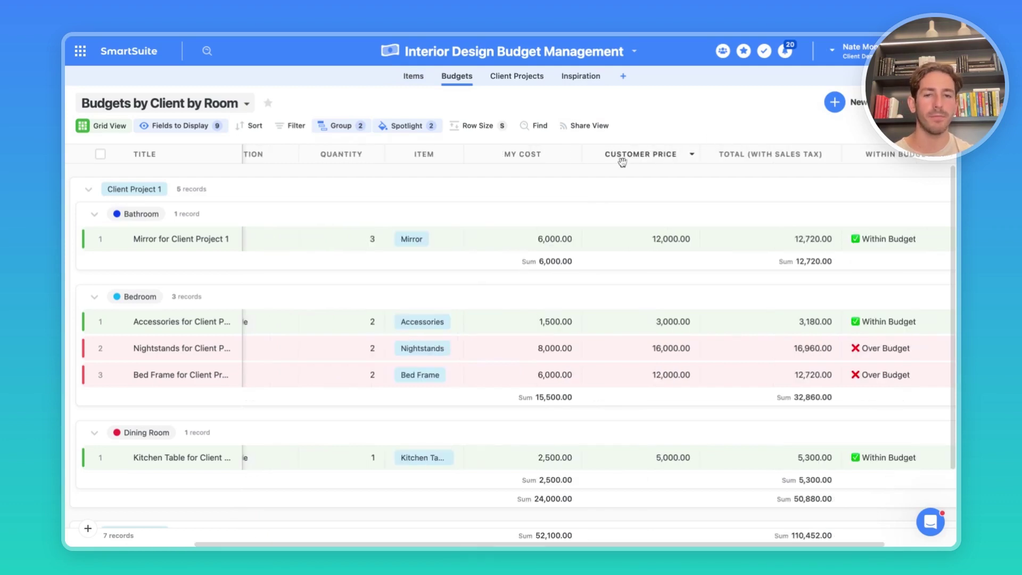
scroll(674, 158, right, 1)
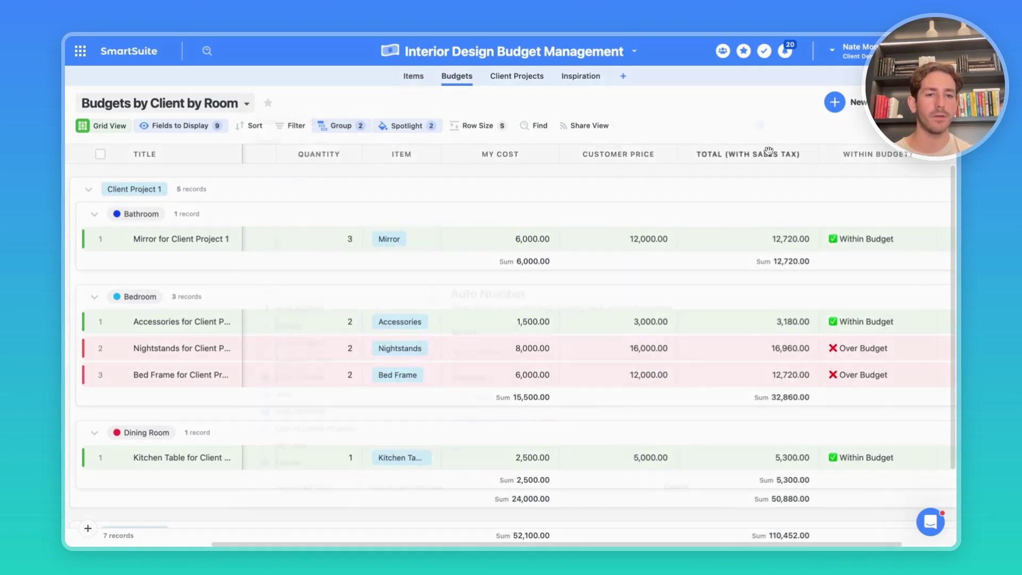
double_click(793, 156)
click(797, 166)
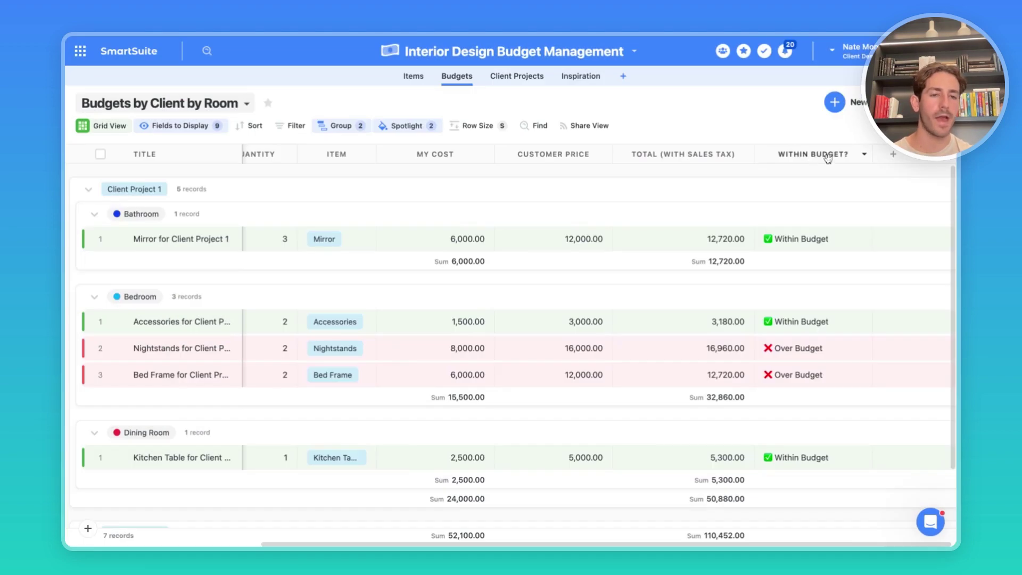
click(819, 249)
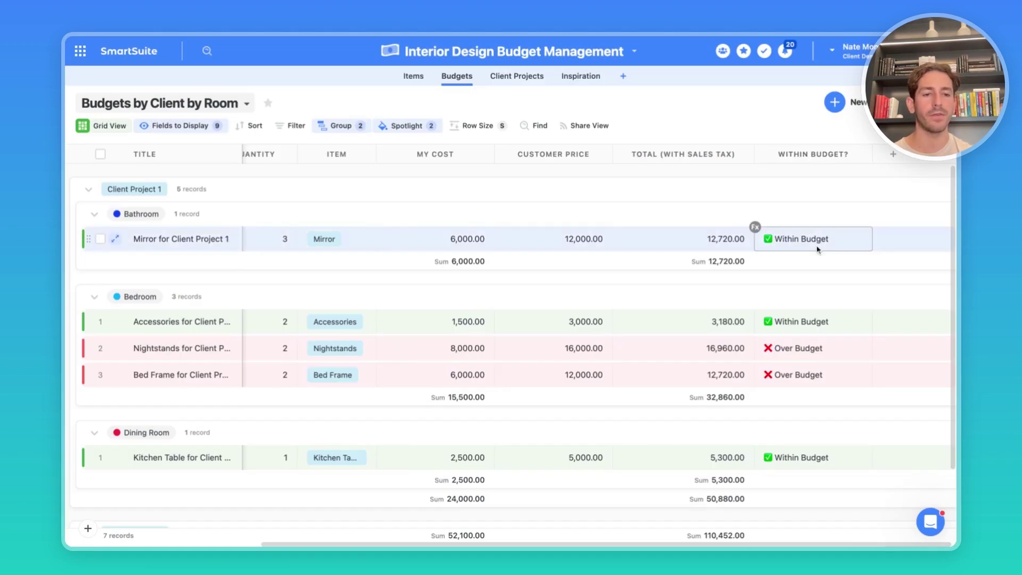
click(432, 130)
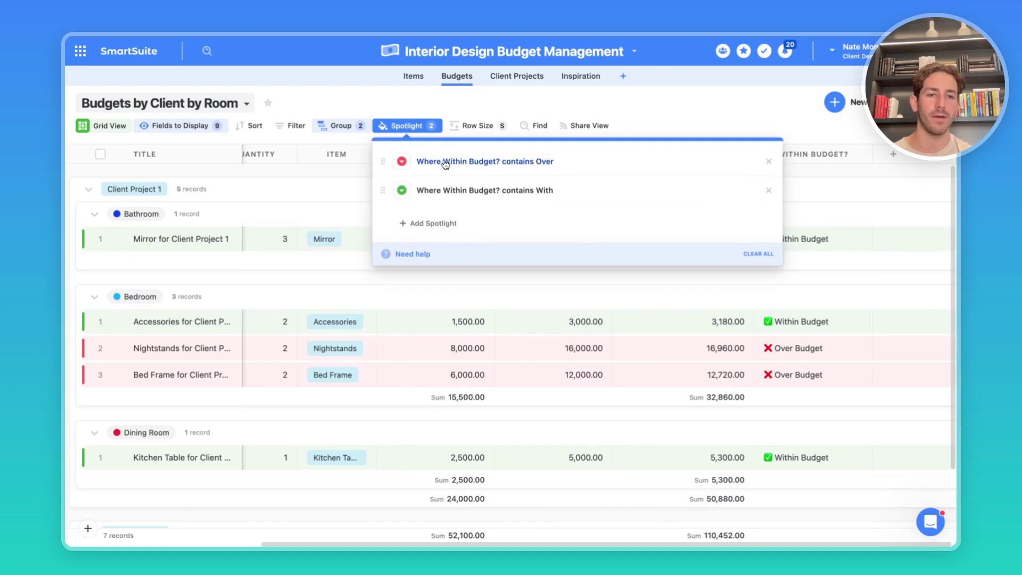
key(Escape)
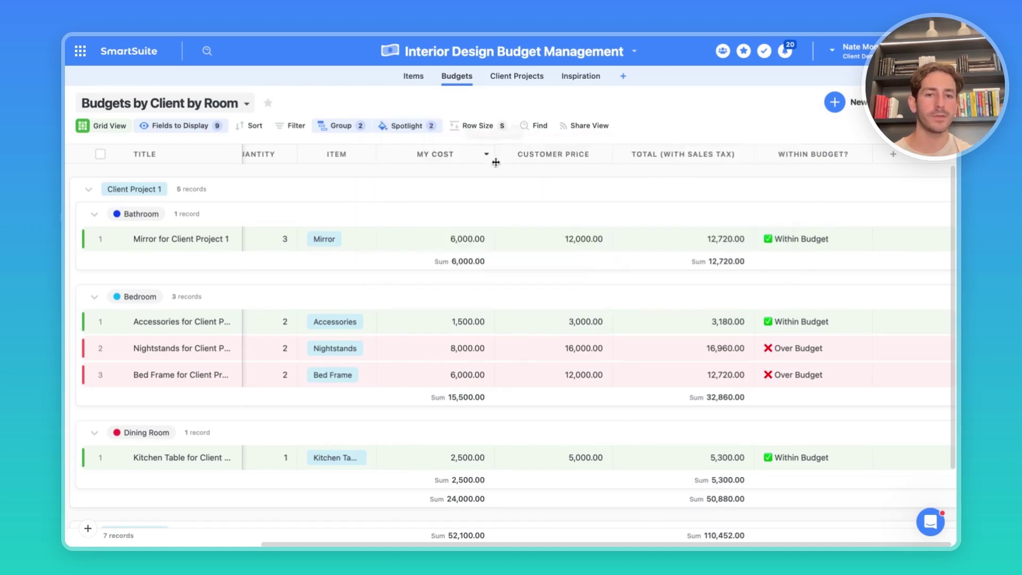
double_click(693, 155)
key(Escape)
double_click(563, 155)
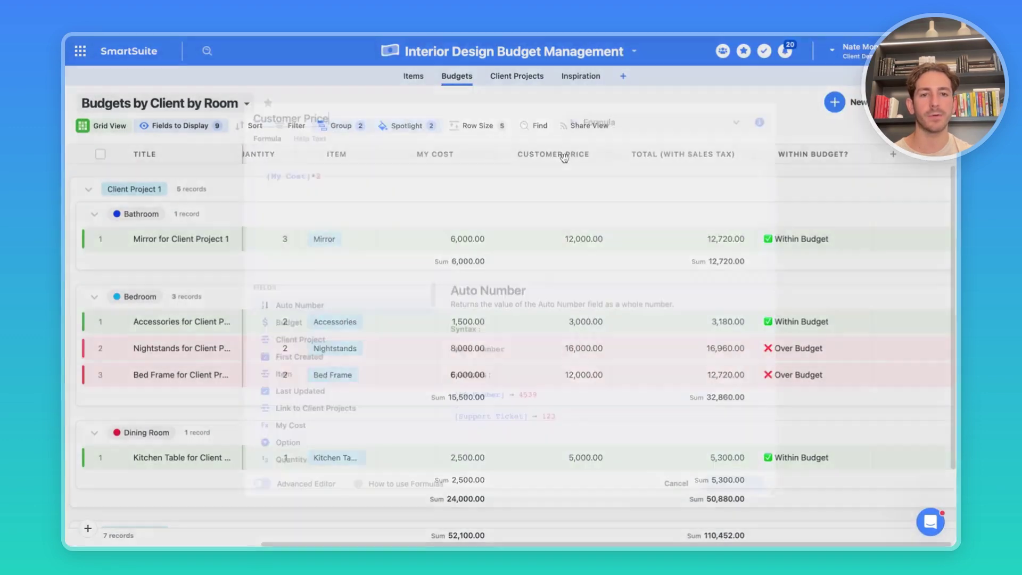
key(Escape)
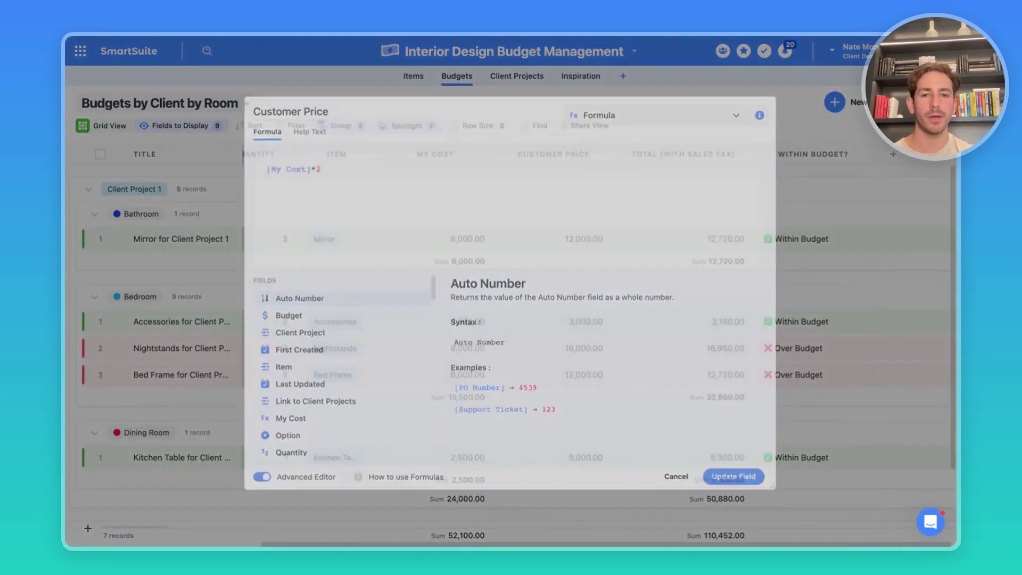
double_click(463, 154)
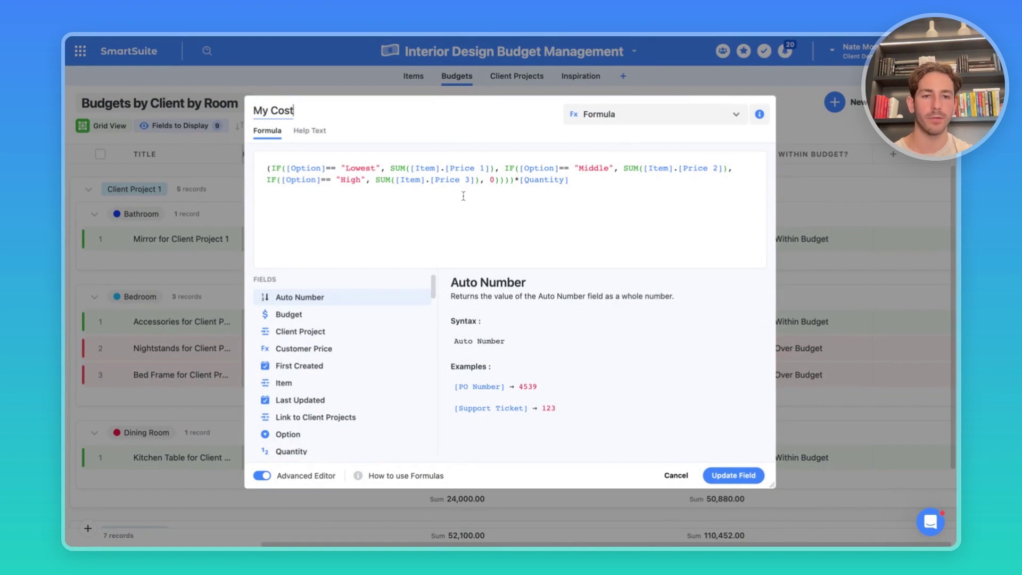
click(806, 172)
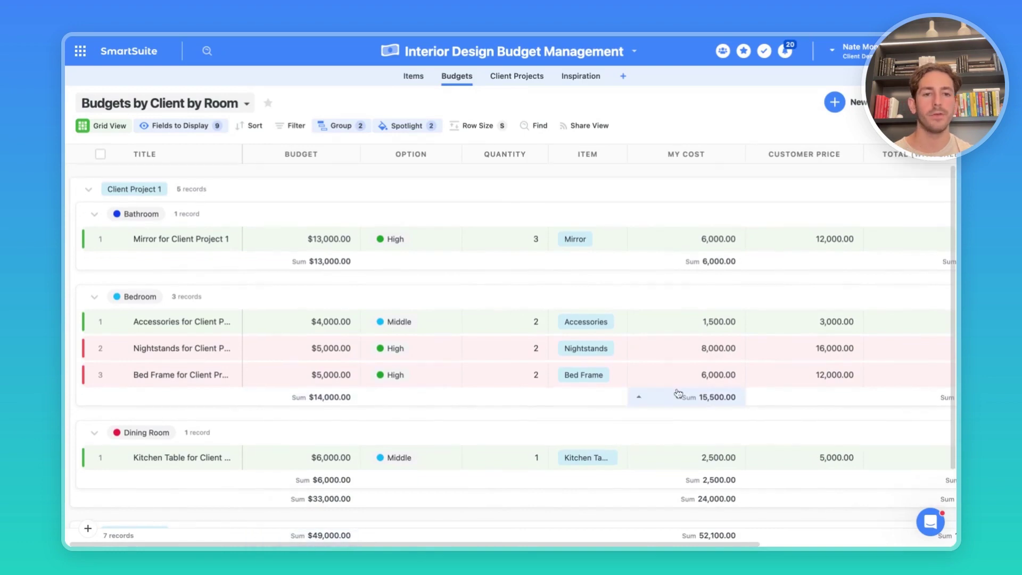
- Set the Nightstands option to Lowest, bringing Bedroom's My Cost to 5,500.00 within budget
scroll(816, 409, right, 5)
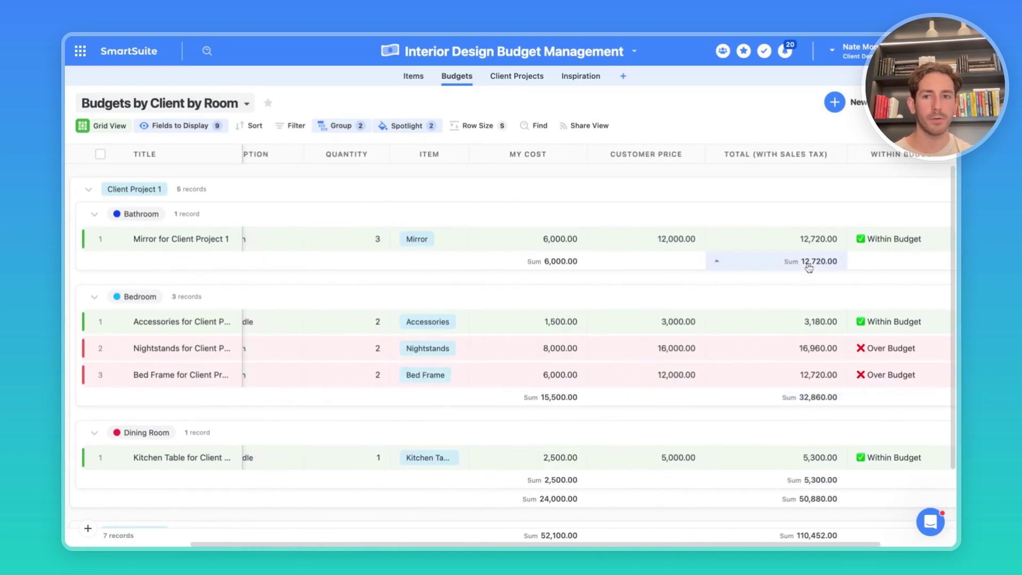
scroll(708, 442, left, 5)
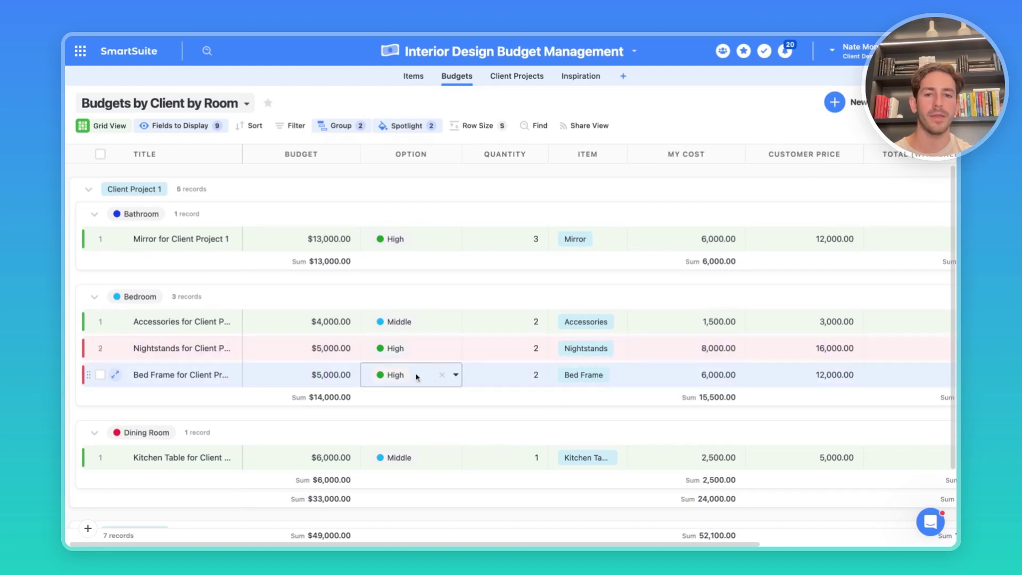
click(421, 348)
click(421, 411)
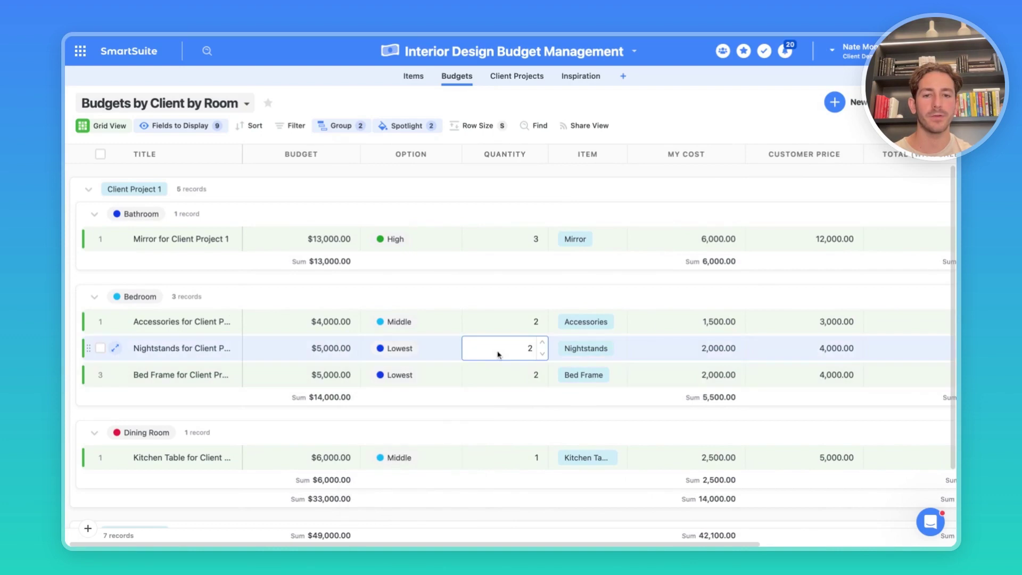
scroll(527, 351, right, 2)
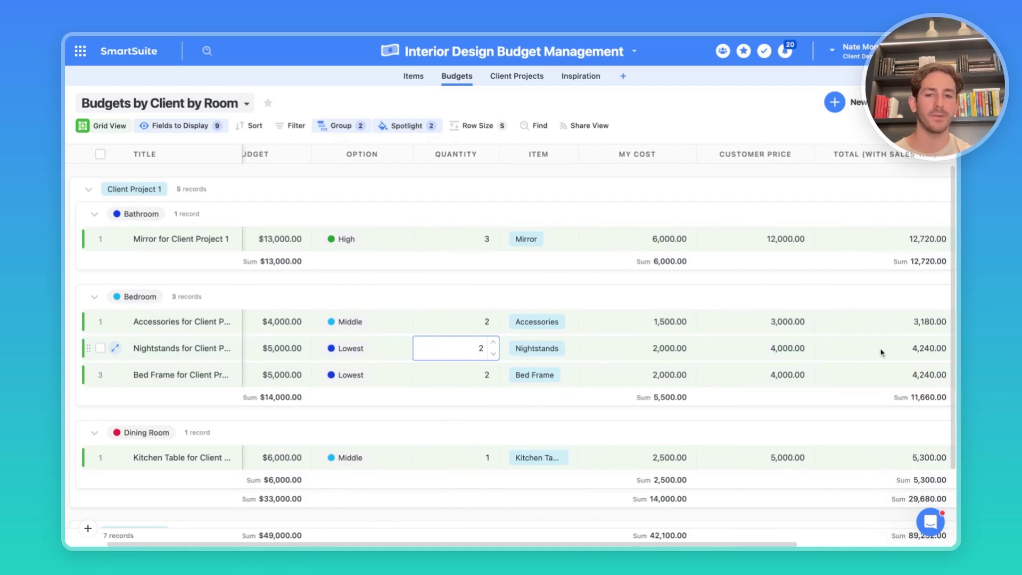
scroll(878, 352, right, 2)
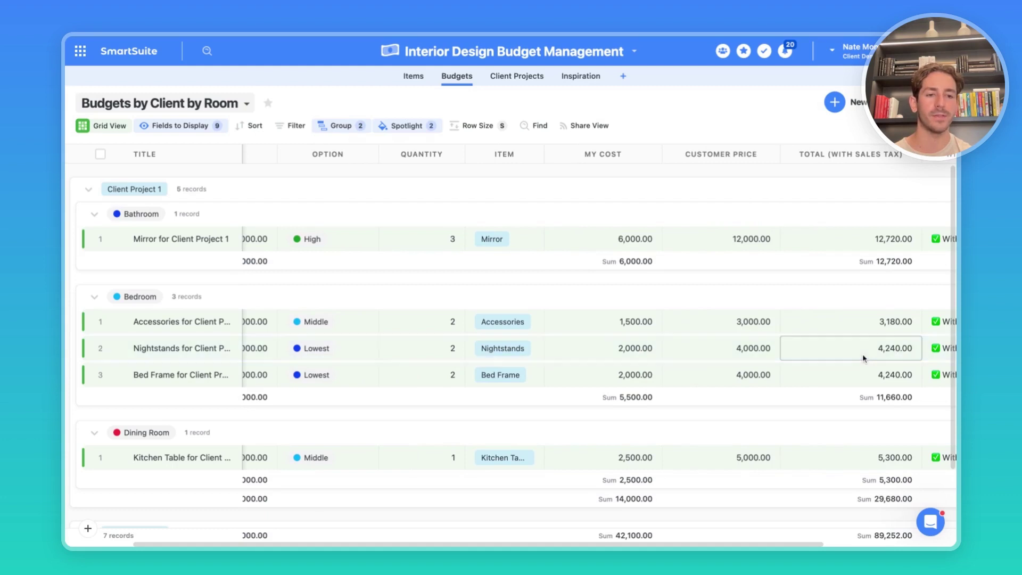
scroll(863, 357, left, 3)
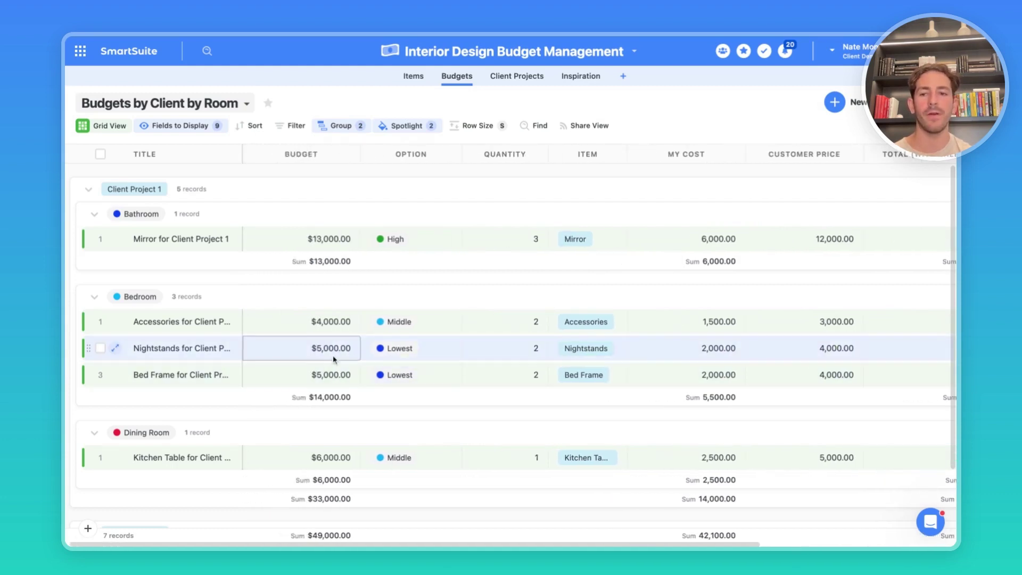
scroll(543, 341, right, 5)
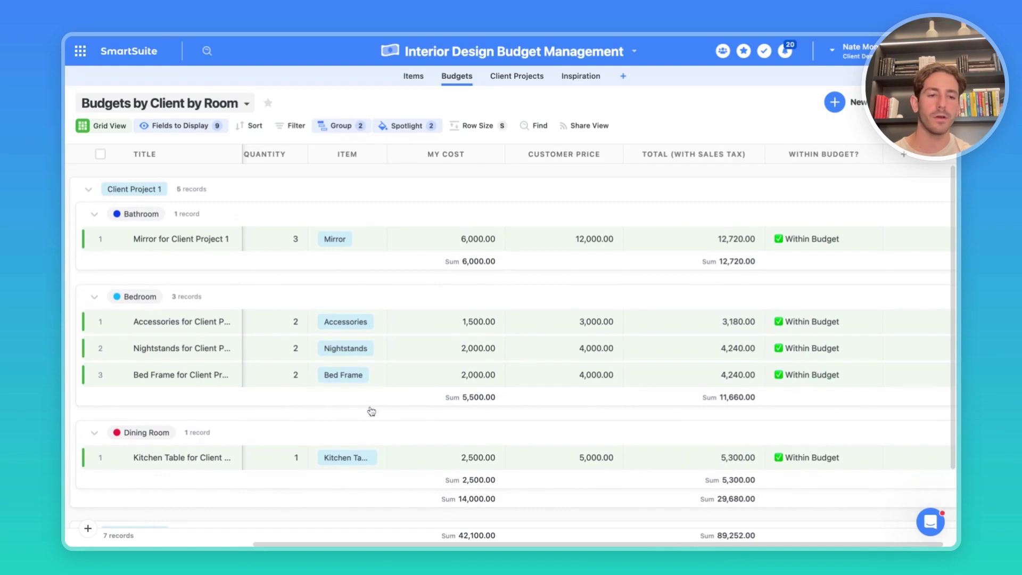
- Look over the shared Client 1 Budget view, then return to the Client Projects table
click(246, 105)
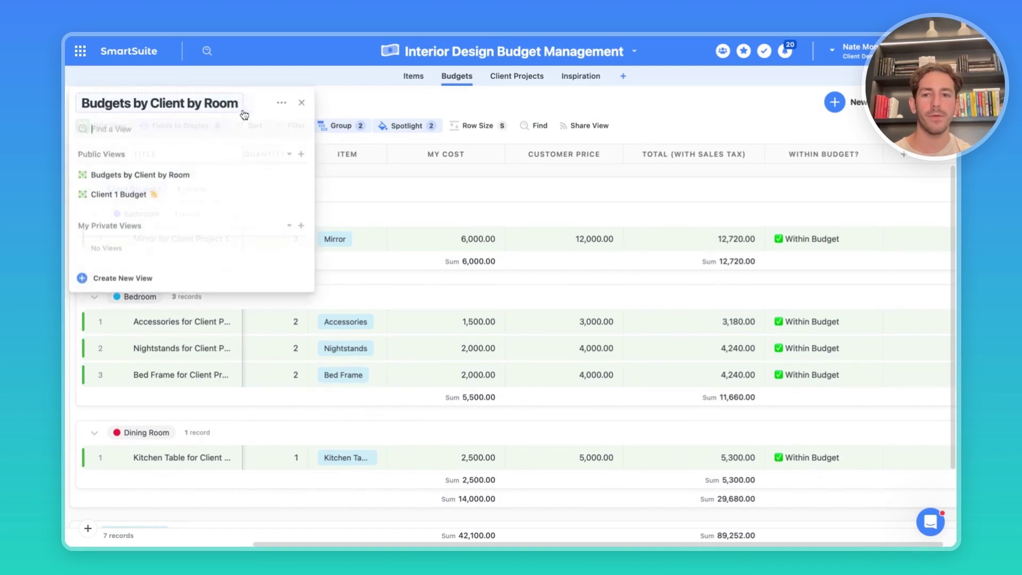
click(198, 195)
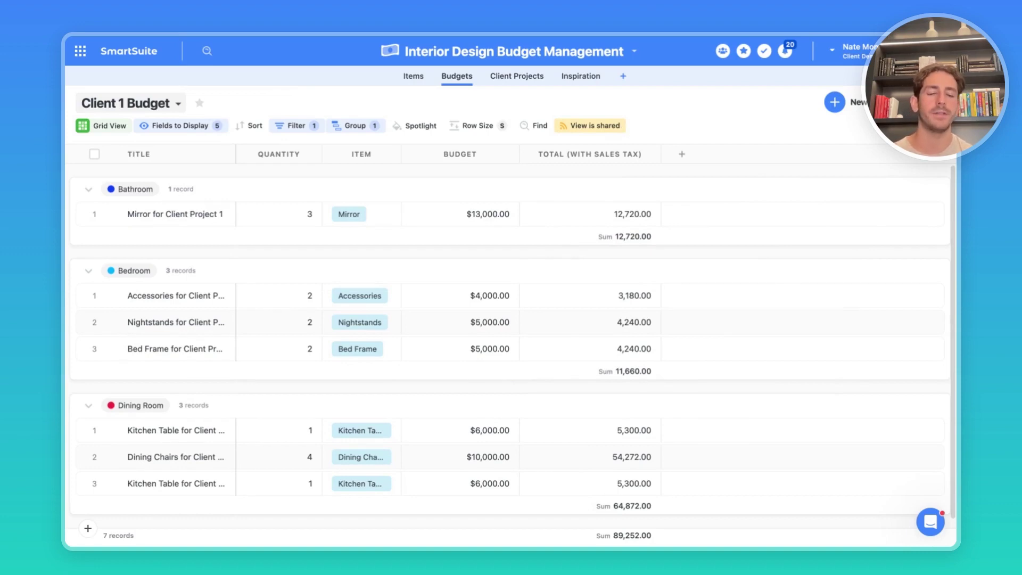
click(522, 79)
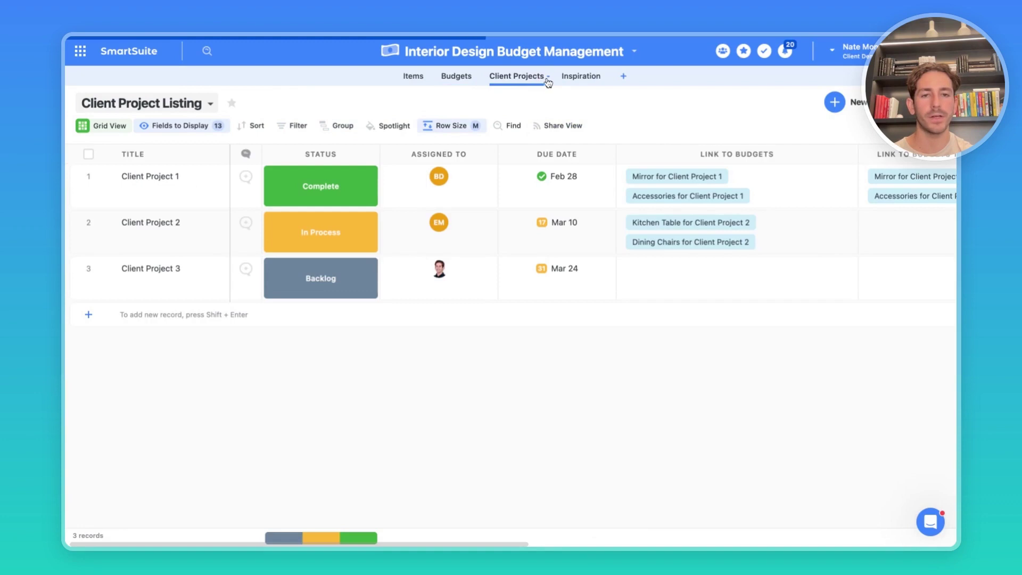
- Create a New Document budget overview for Client Project 1, totalling 23,110.00
click(548, 78)
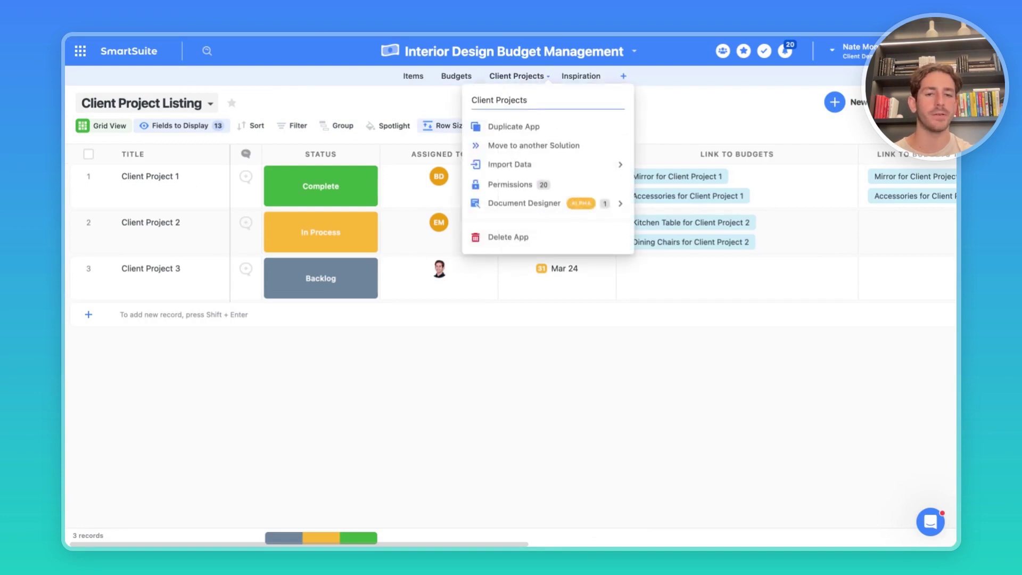
mouse_move(539, 203)
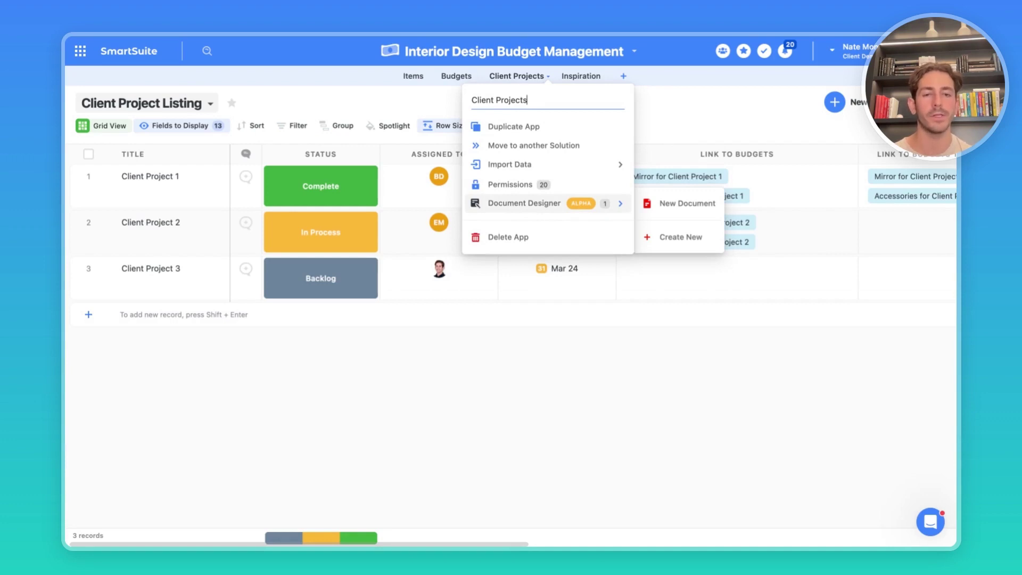
click(684, 203)
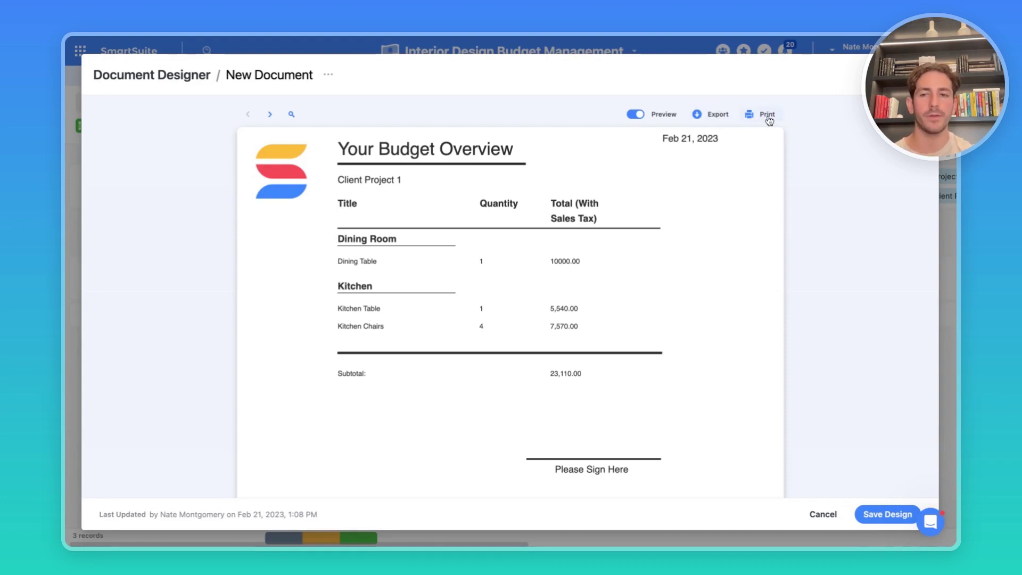
click(271, 115)
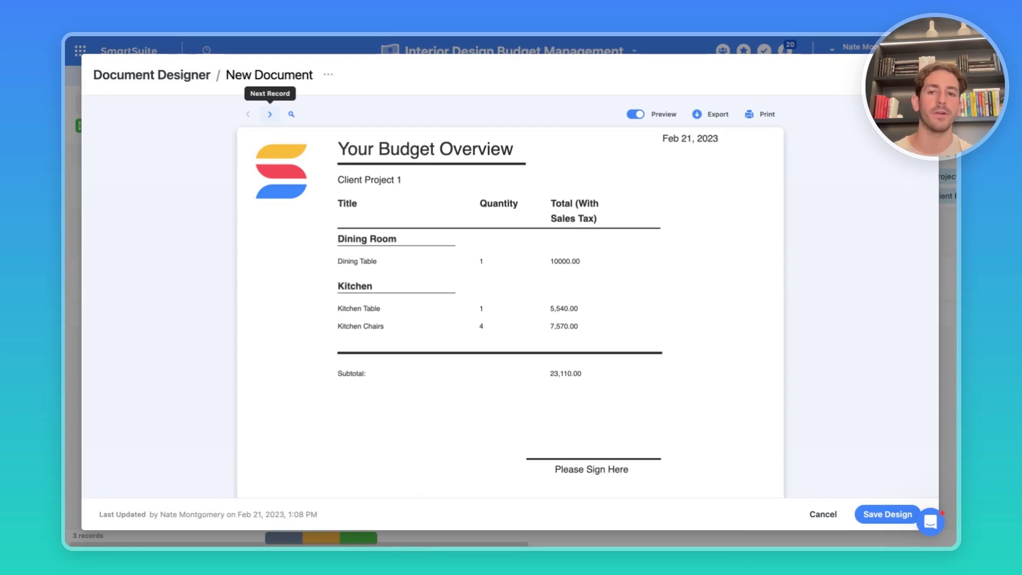